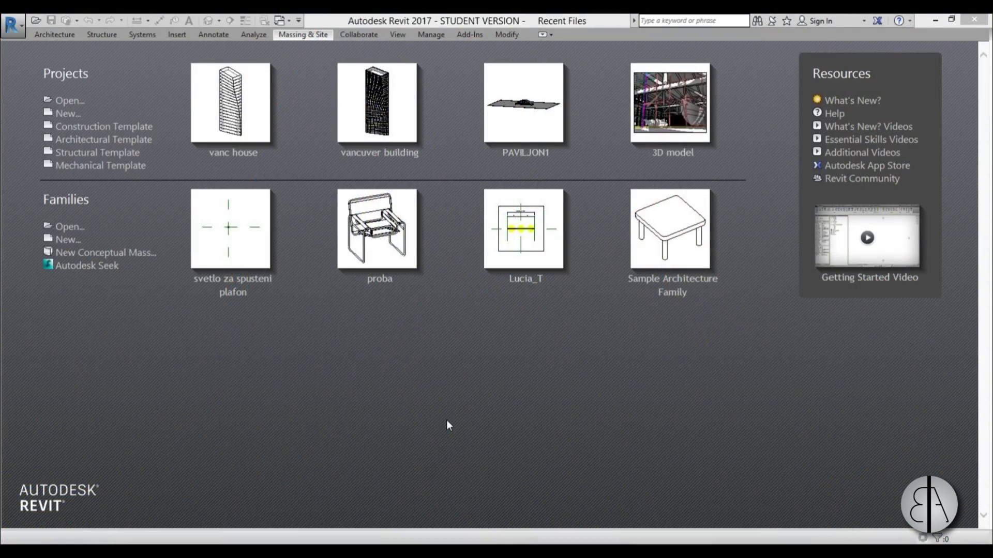
# - Create a new project from the Architectural Template and set the project's length units to meters
pyautogui.click(447, 420)
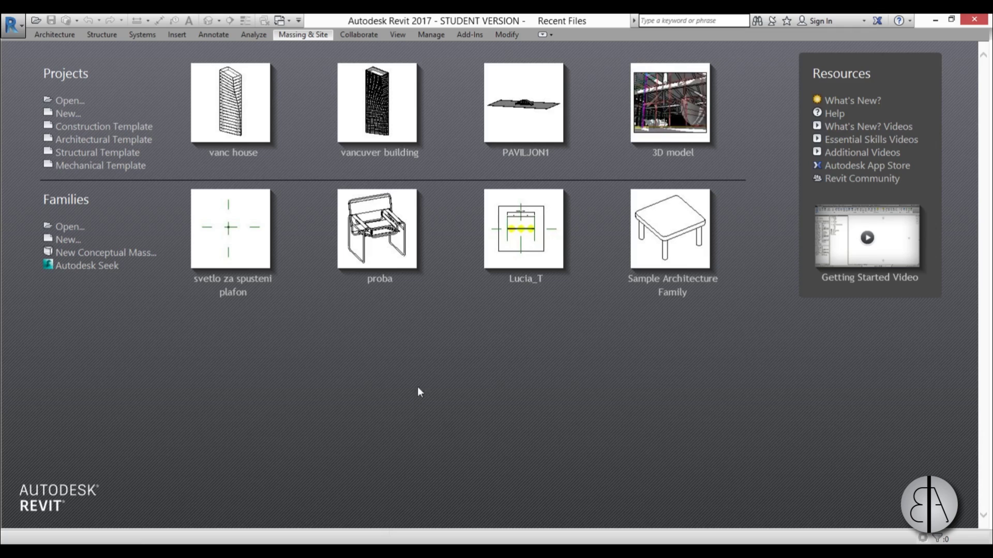
pyautogui.click(135, 139)
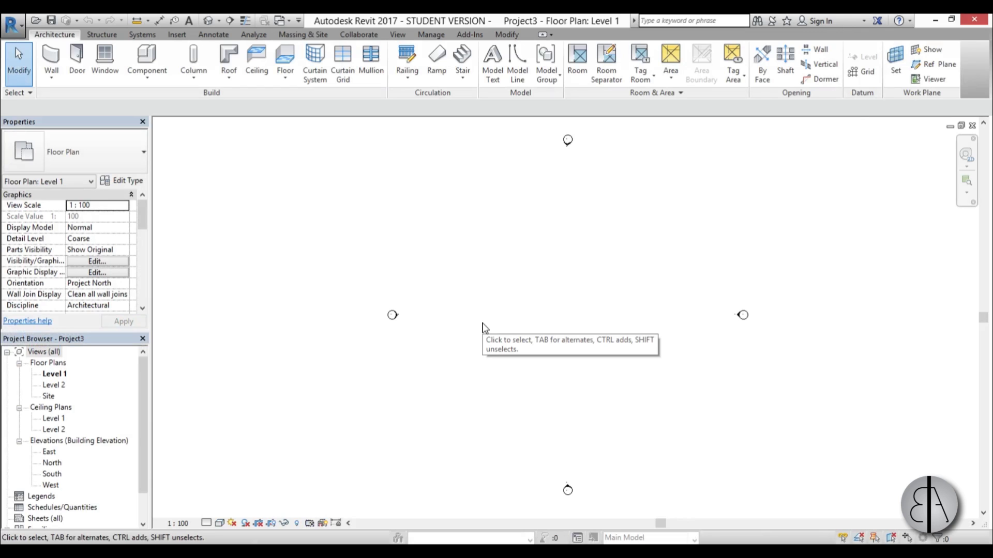
pyautogui.press('u')
pyautogui.press('n')
pyautogui.click(504, 242)
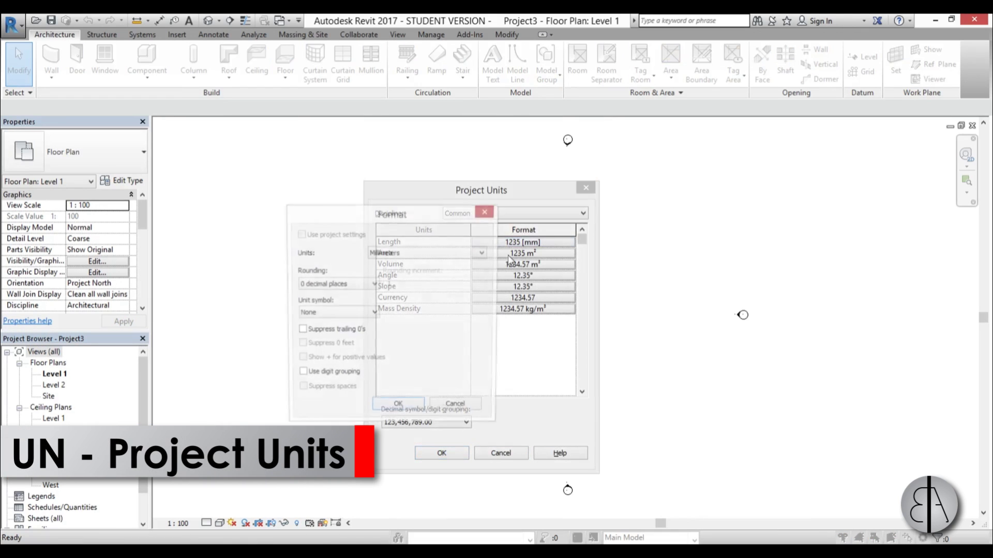
pyautogui.click(471, 253)
pyautogui.click(420, 300)
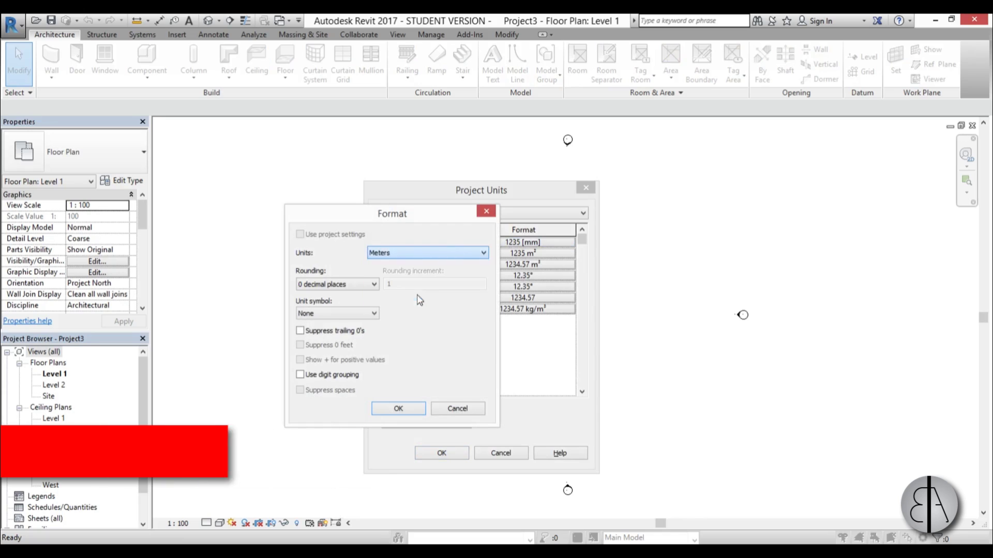
pyautogui.click(400, 409)
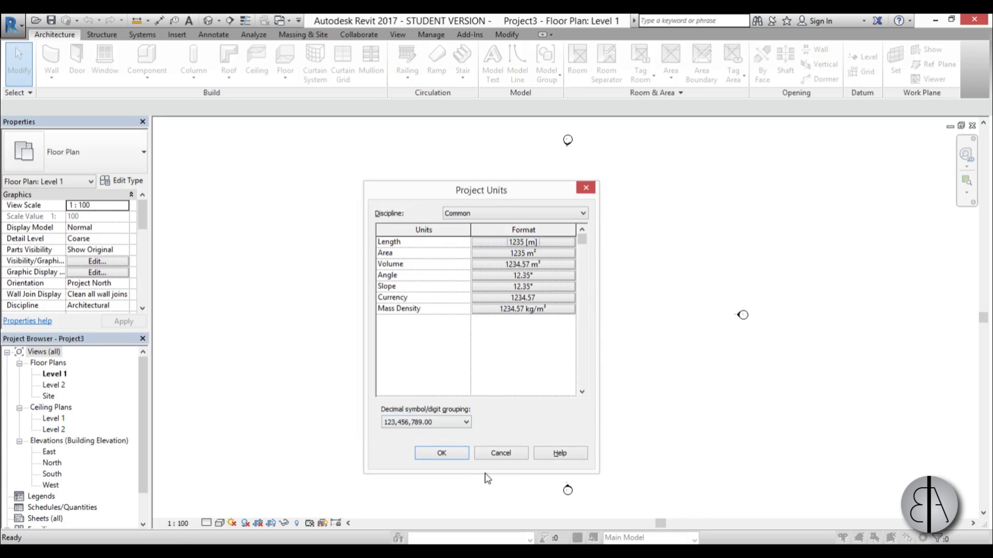
pyautogui.click(441, 454)
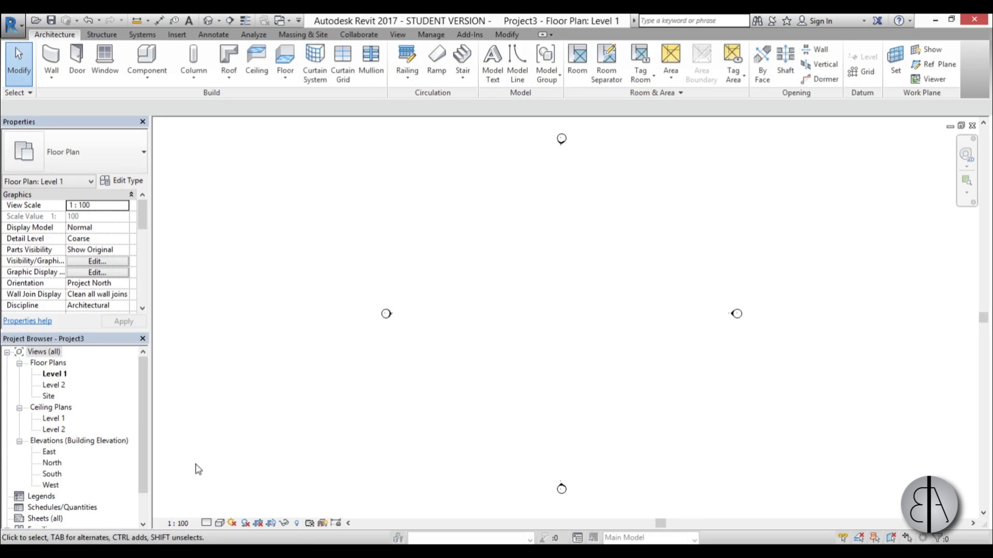
# - Open the South elevation and set Level 2 at 180 m above Level 1
pyautogui.doubleClick(53, 475)
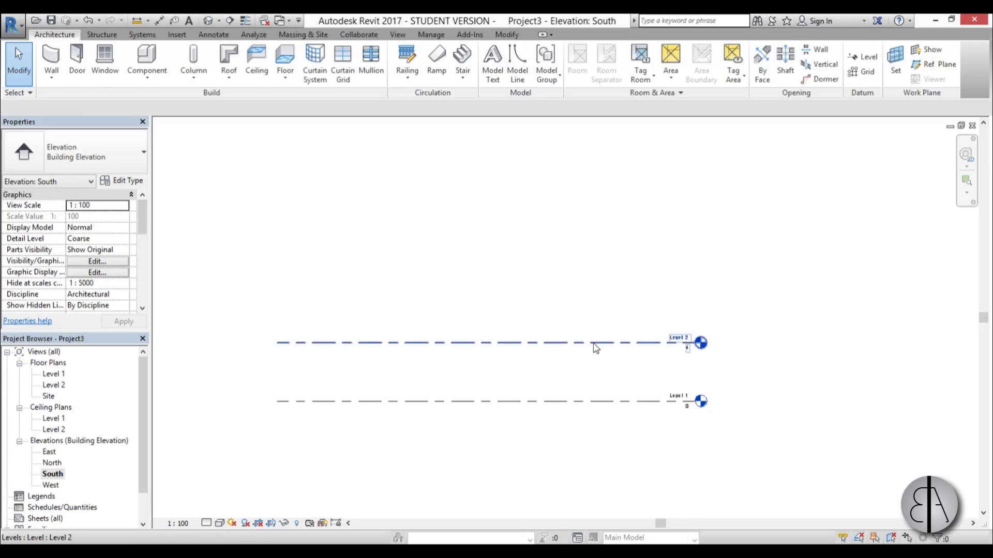
pyautogui.click(667, 342)
pyautogui.click(358, 373)
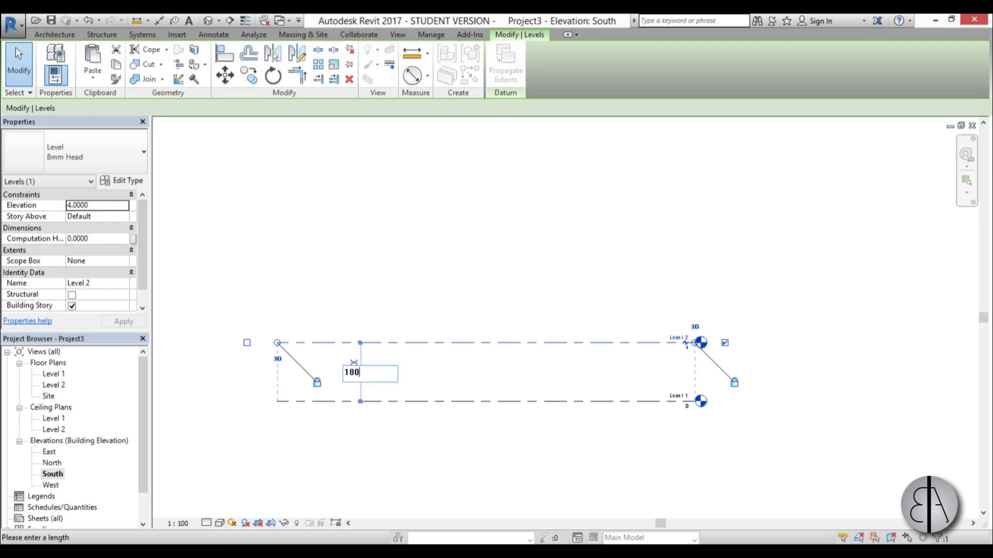
pyautogui.press('Return')
pyautogui.scroll(-7, 405, 328)
pyautogui.moveTo(406, 328); pyautogui.dragTo(419, 408, button='middle')
pyautogui.scroll(-1, 420, 403)
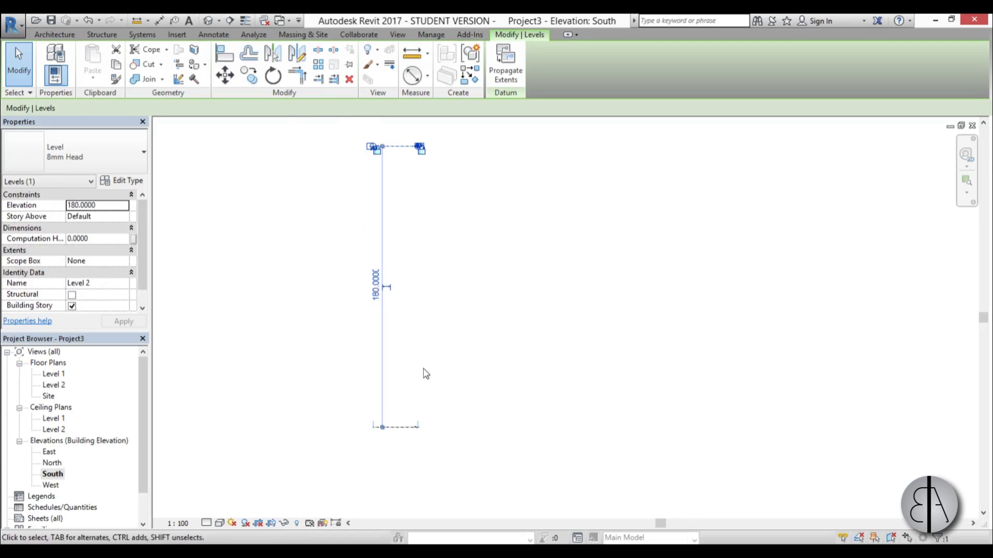
pyautogui.scroll(-1, 424, 368)
pyautogui.scroll(2, 411, 258)
pyautogui.moveTo(438, 301); pyautogui.dragTo(456, 306, button='middle')
pyautogui.click(456, 306)
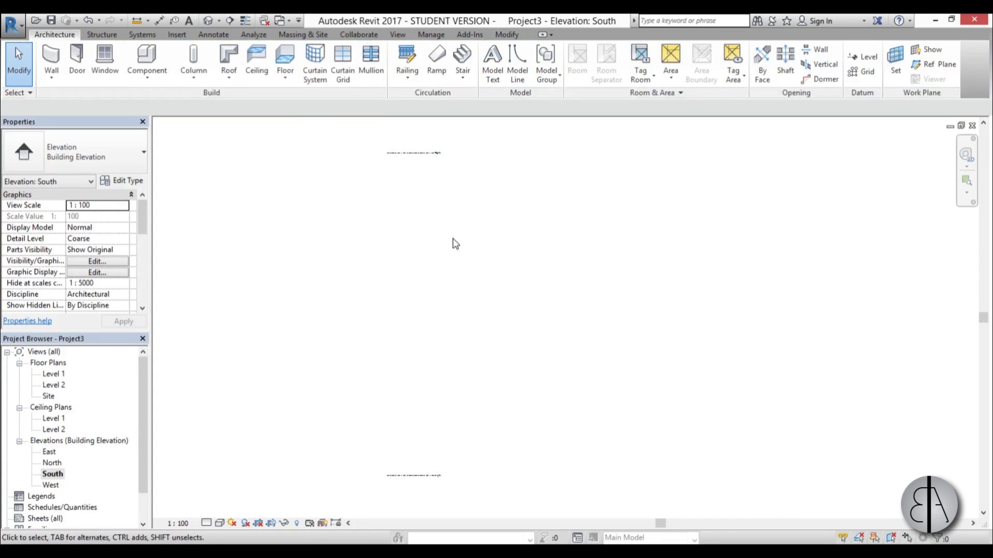
# - Import the image "herkin building300_section" from the Desktop and place it between the two levels in the South elevation
pyautogui.click(187, 34)
pyautogui.click(334, 56)
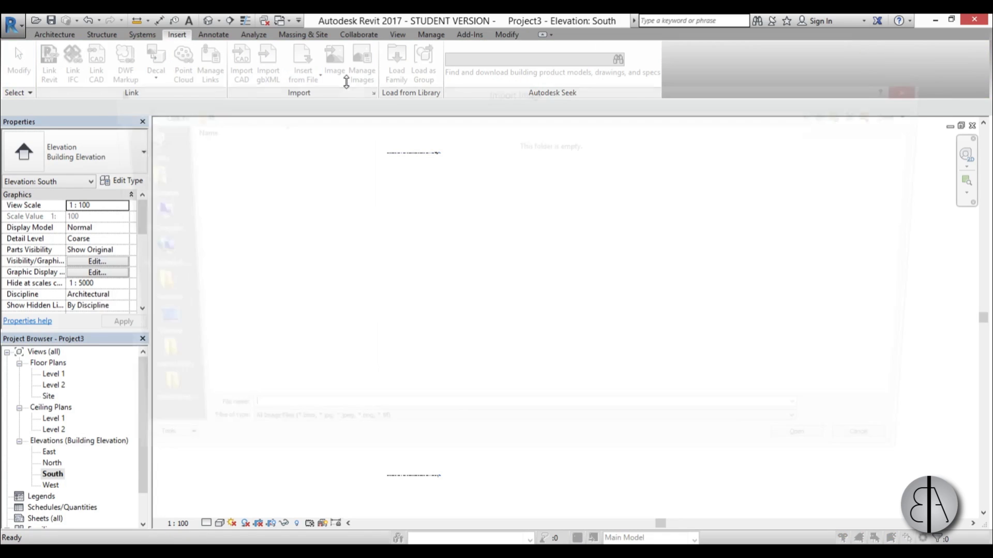
pyautogui.click(137, 215)
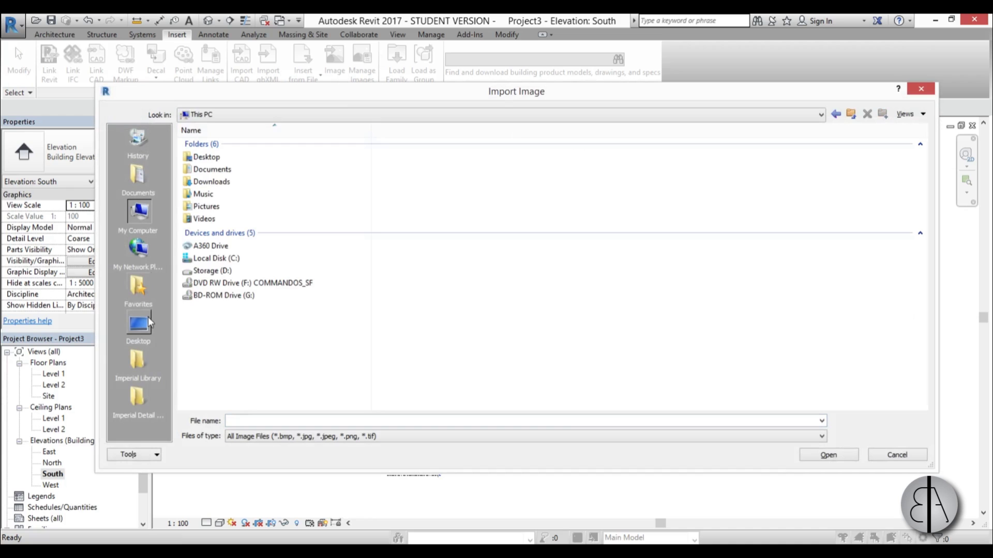
pyautogui.click(149, 323)
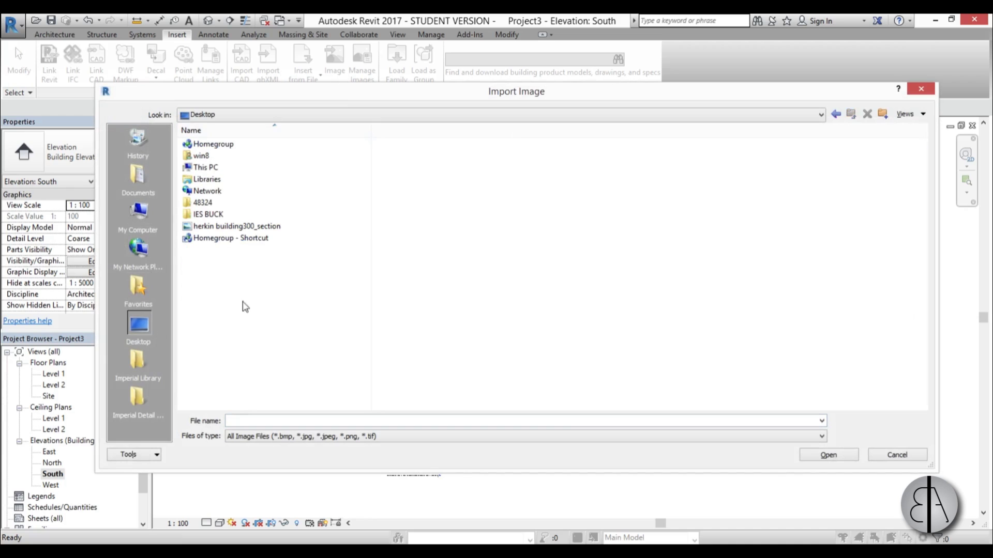
pyautogui.click(222, 228)
pyautogui.click(827, 456)
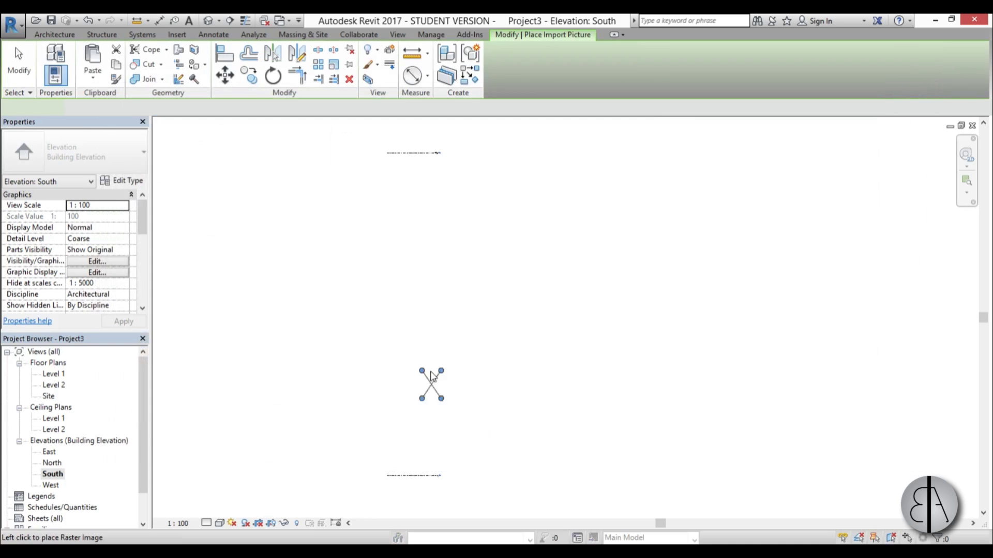
pyautogui.click(417, 335)
# - Enlarge the section image proportionally to about 143.7 m wide and 213.1 m high, roughly spanning both levels
pyautogui.moveTo(426, 350); pyautogui.dragTo(560, 492)
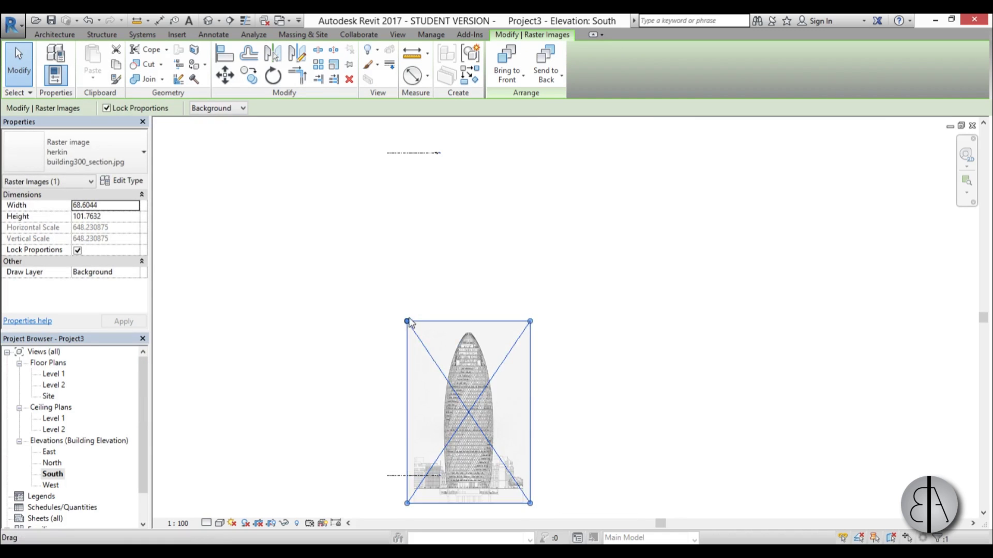
pyautogui.moveTo(406, 321); pyautogui.dragTo(271, 129)
pyautogui.scroll(4, 290, 491)
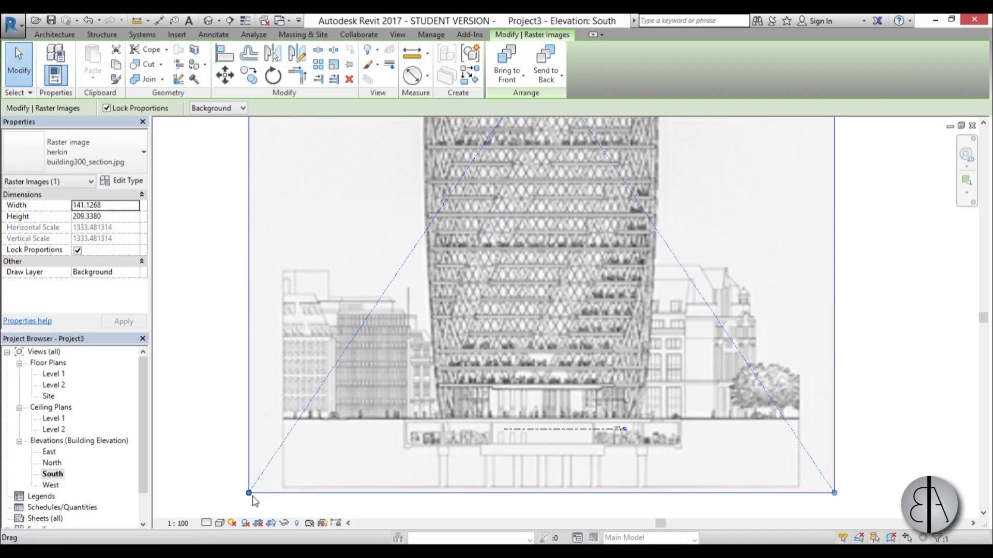
pyautogui.moveTo(253, 497); pyautogui.dragTo(231, 509)
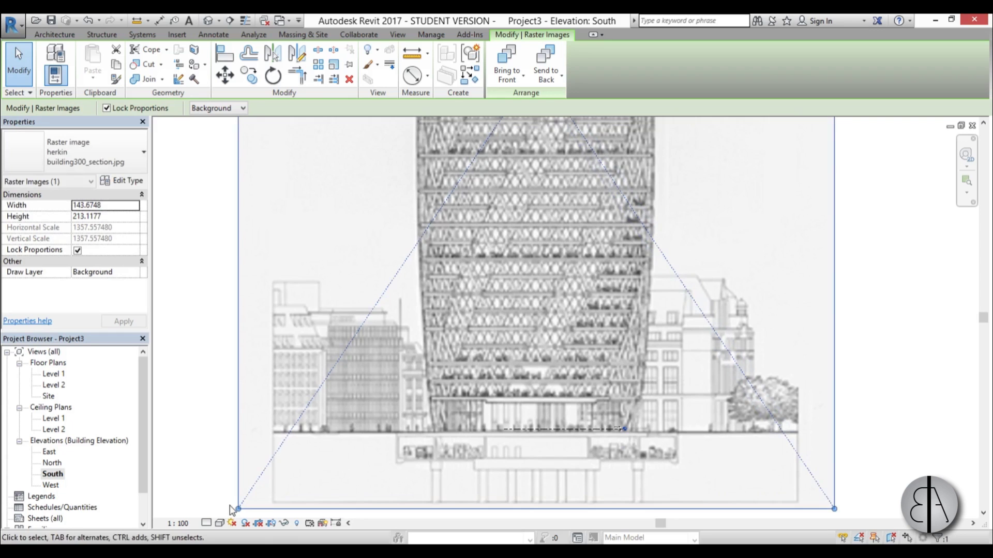
# - Move the section image so that its ground line sits on Level 1
pyautogui.scroll(2, 802, 406)
pyautogui.scroll(2, 577, 400)
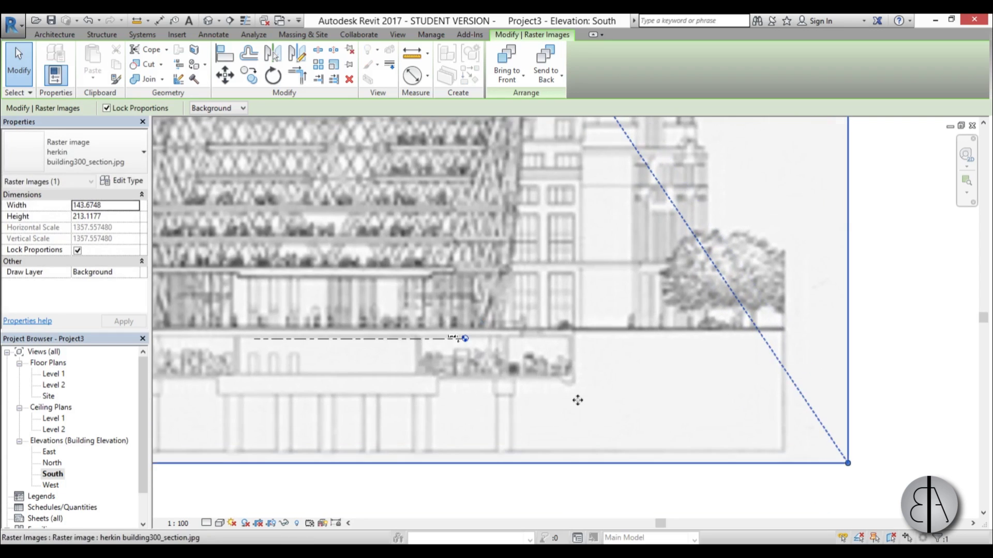
pyautogui.moveTo(569, 412); pyautogui.dragTo(576, 420)
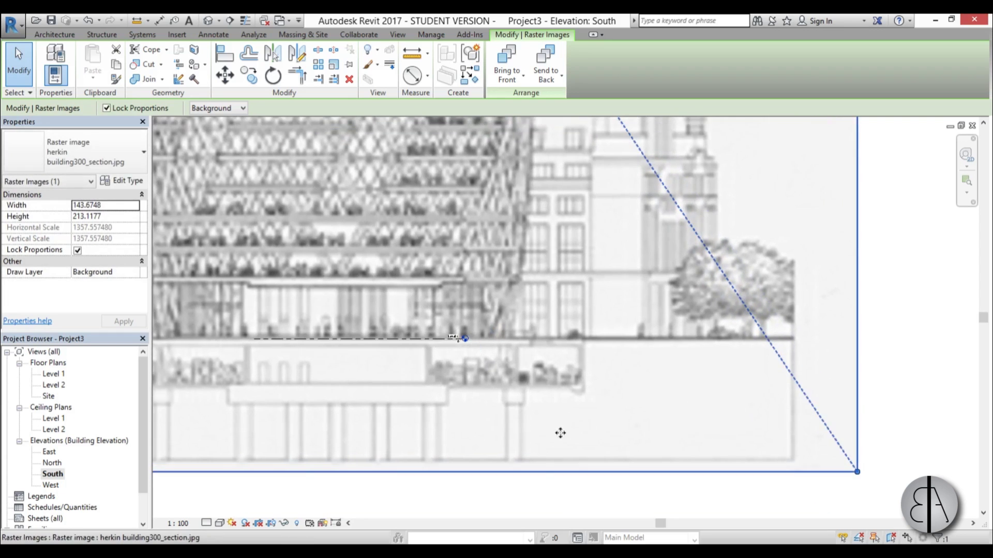
# - Scale the section image to about 142.6 by 211.5 m so that the tower's tip meets Level 2
pyautogui.scroll(-4, 560, 433)
pyautogui.scroll(1, 521, 248)
pyautogui.scroll(2, 610, 211)
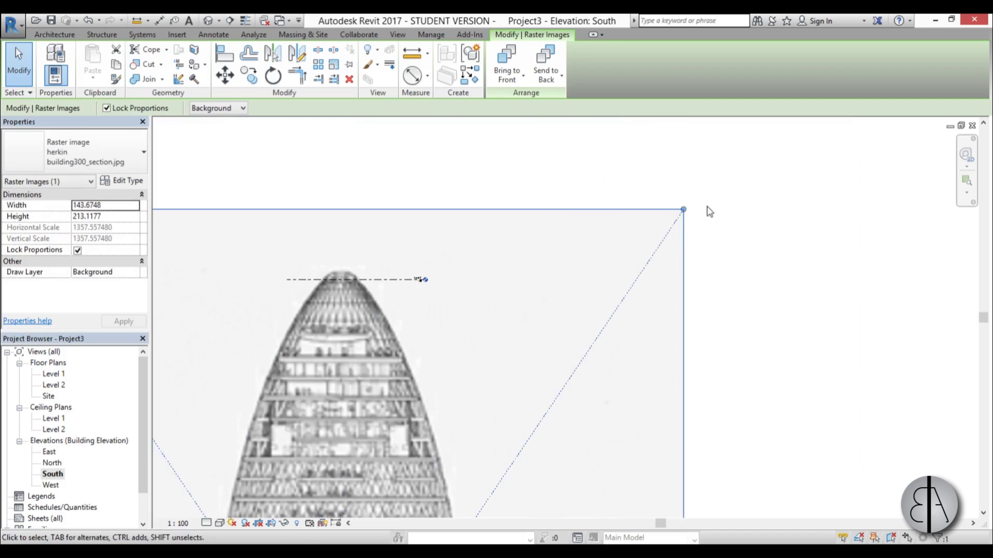
pyautogui.moveTo(683, 210); pyautogui.dragTo(680, 215)
pyautogui.scroll(-4, 454, 180)
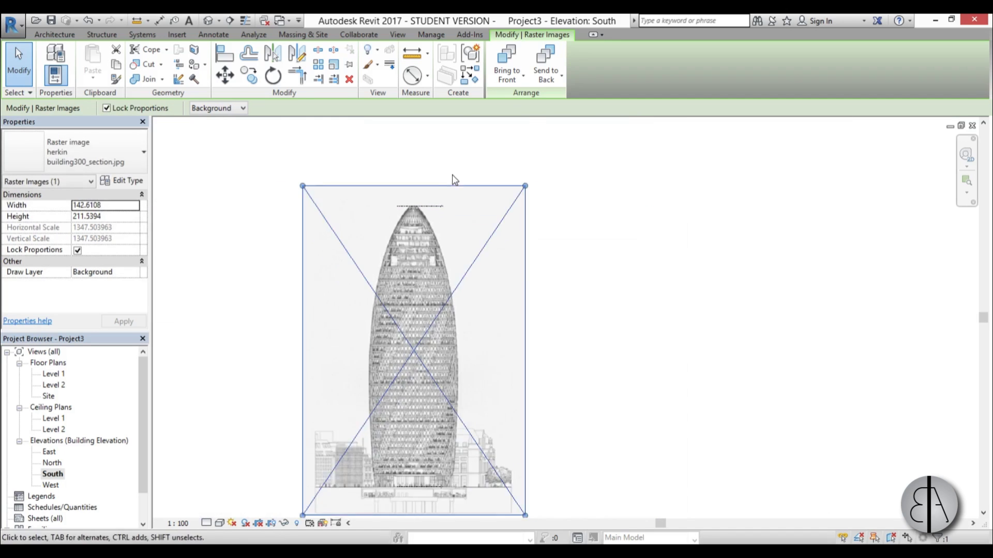
pyautogui.scroll(-1, 453, 181)
pyautogui.scroll(6, 383, 483)
pyautogui.scroll(1, 510, 482)
pyautogui.scroll(-7, 482, 458)
pyautogui.scroll(2, 516, 256)
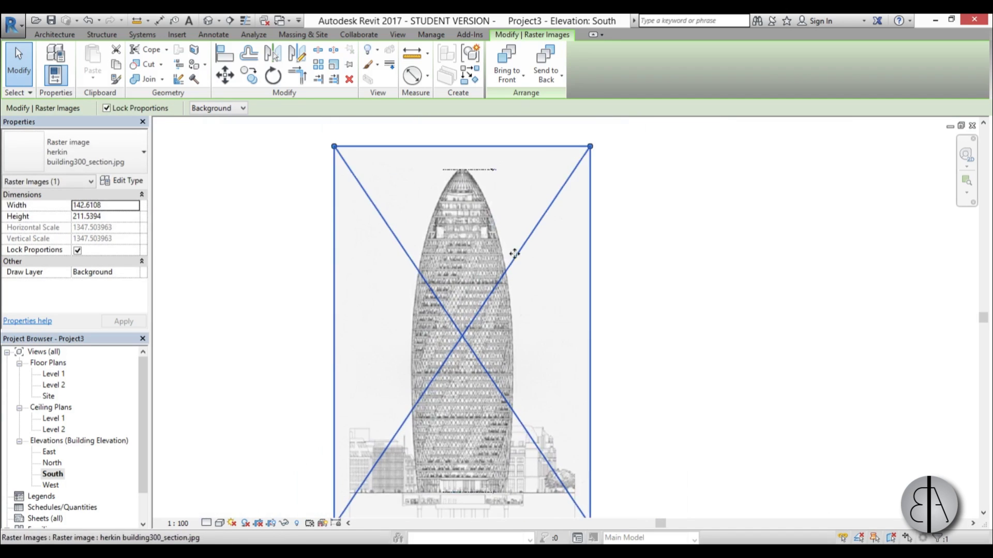
# - Shift the section image horizontally to center the tower on the level lines, and deselect it
pyautogui.moveTo(466, 264); pyautogui.dragTo(482, 264)
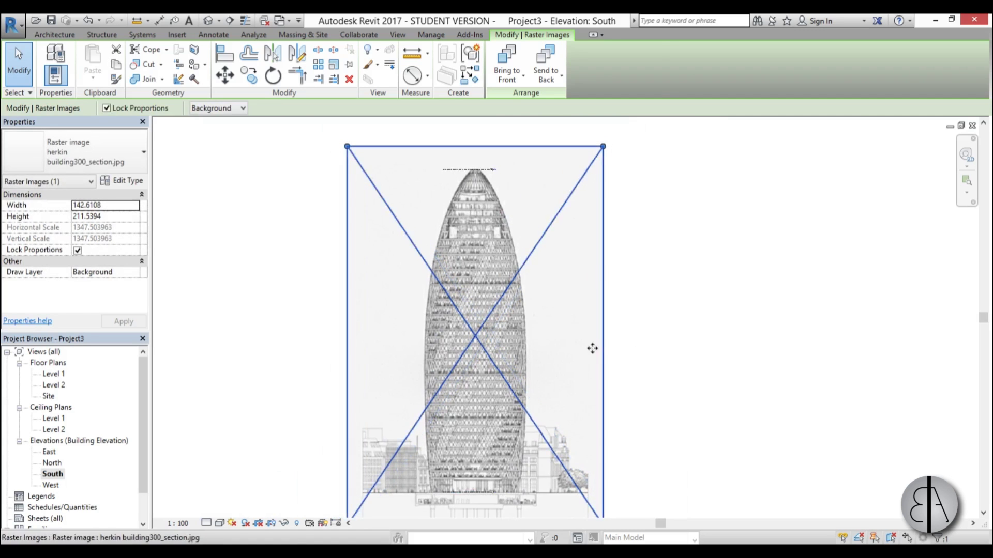
pyautogui.click(666, 454)
pyautogui.moveTo(556, 415); pyautogui.dragTo(518, 401, button='middle')
pyautogui.scroll(1, 536, 405)
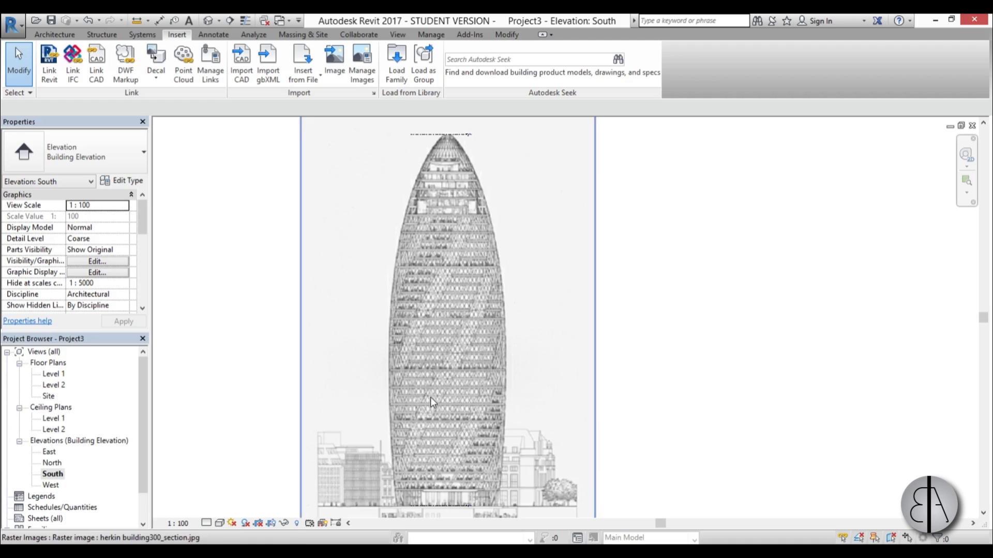
pyautogui.scroll(-2, 428, 396)
pyautogui.moveTo(432, 402); pyautogui.dragTo(434, 404, button='middle')
# - Draw a vertical reference plane along the tower's central axis, running from above Level 2 to below Level 1
pyautogui.click(54, 34)
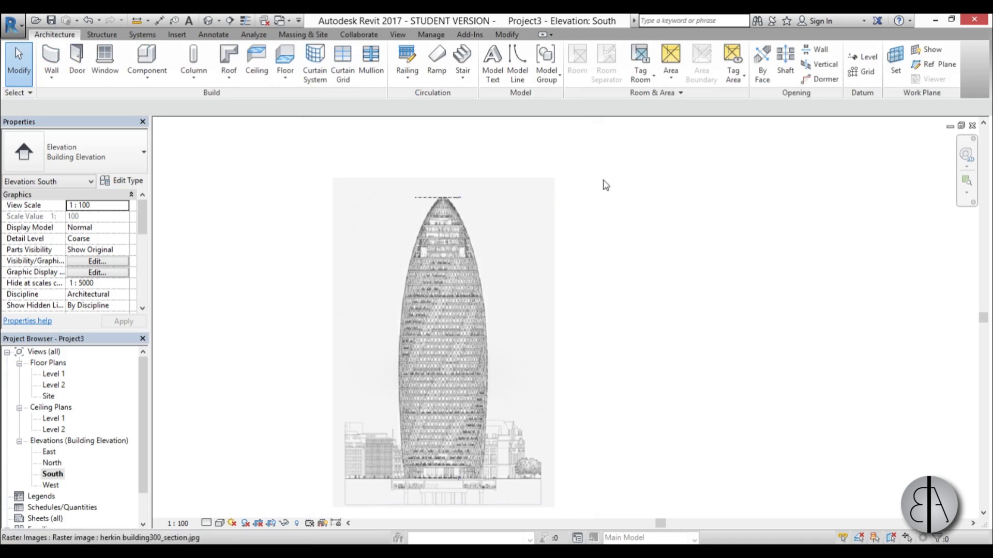
pyautogui.click(931, 64)
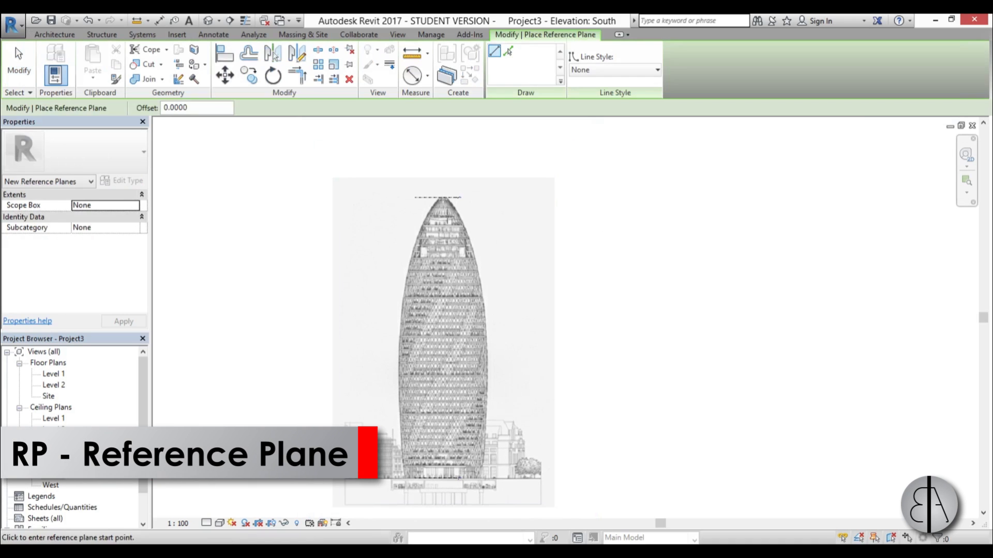
pyautogui.scroll(4, 438, 170)
pyautogui.scroll(3, 437, 171)
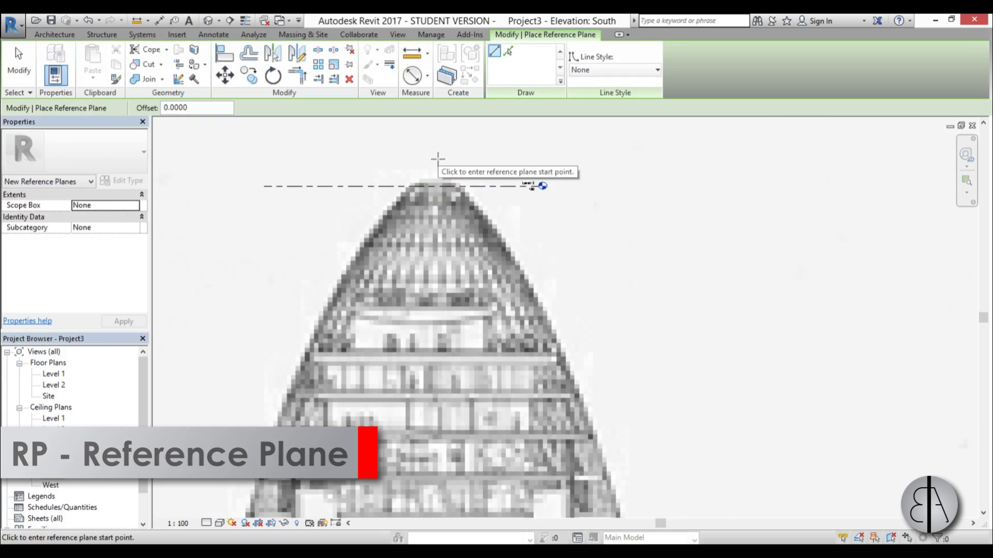
pyautogui.click(435, 160)
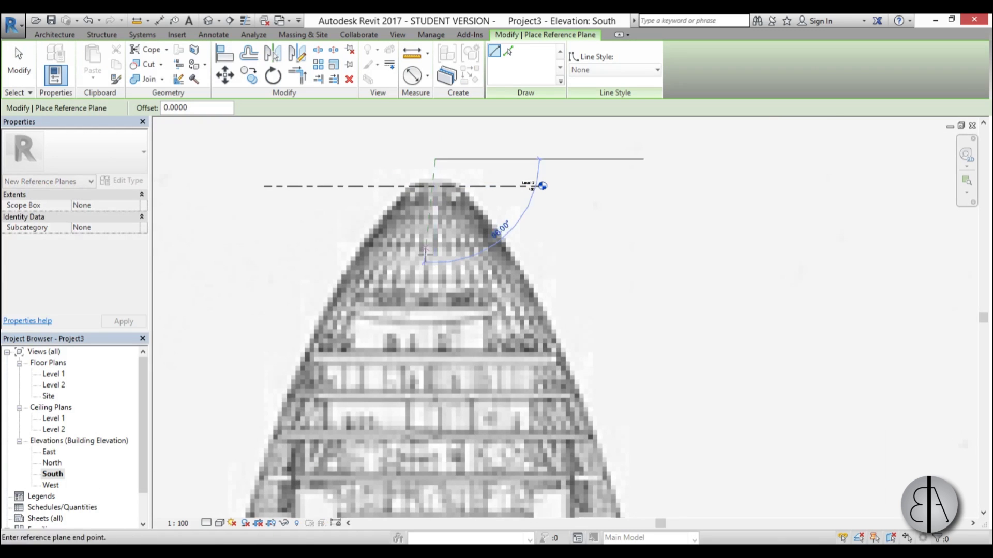
pyautogui.scroll(-5, 428, 336)
pyautogui.moveTo(419, 462); pyautogui.dragTo(433, 348, button='middle')
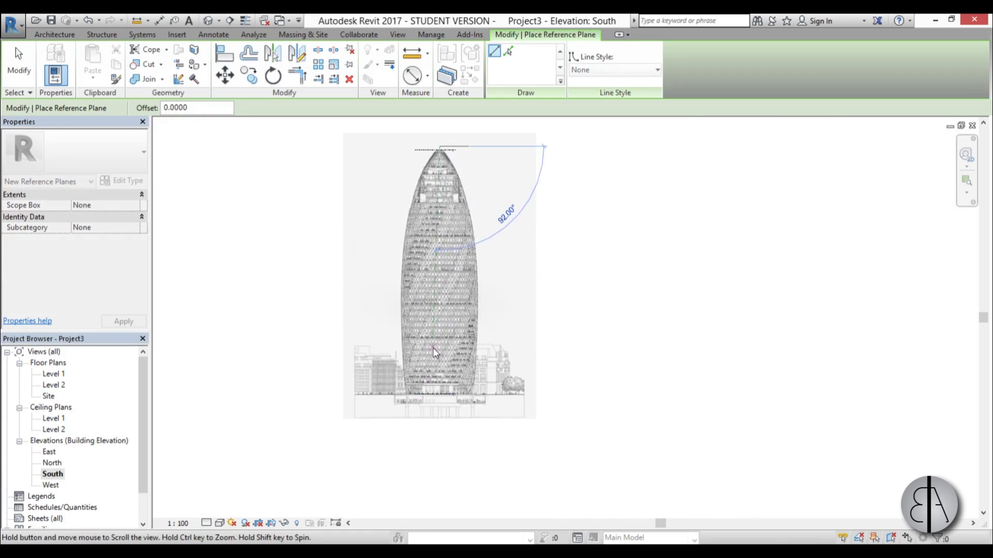
pyautogui.click(439, 443)
pyautogui.press('Escape')
pyautogui.press('Escape')
pyautogui.scroll(8, 437, 152)
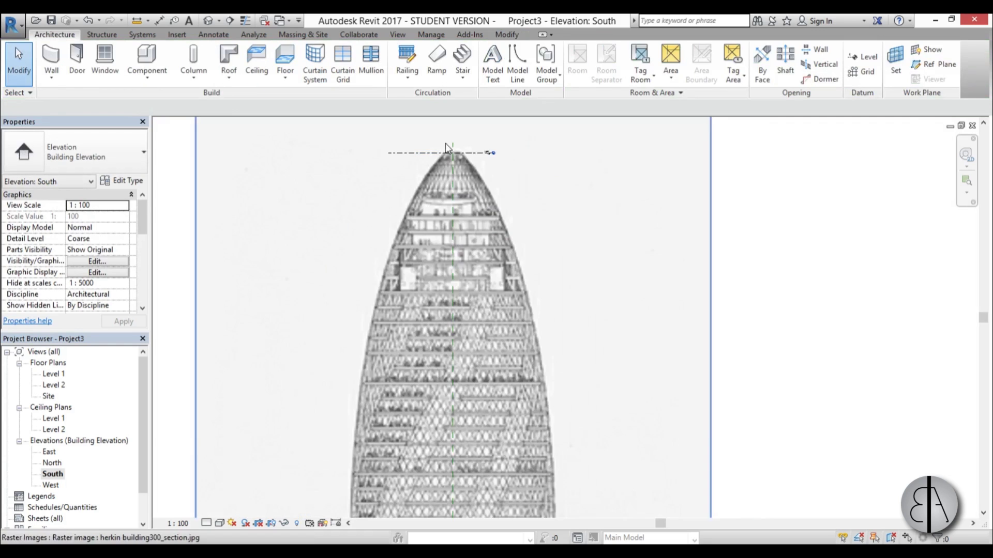
pyautogui.click(465, 148)
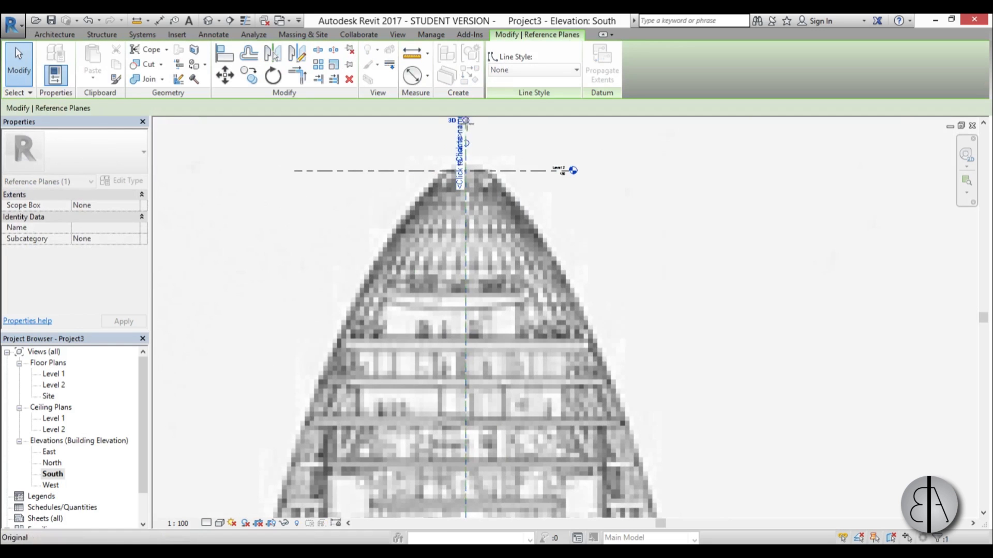
pyautogui.click(507, 159)
pyautogui.scroll(-8, 517, 232)
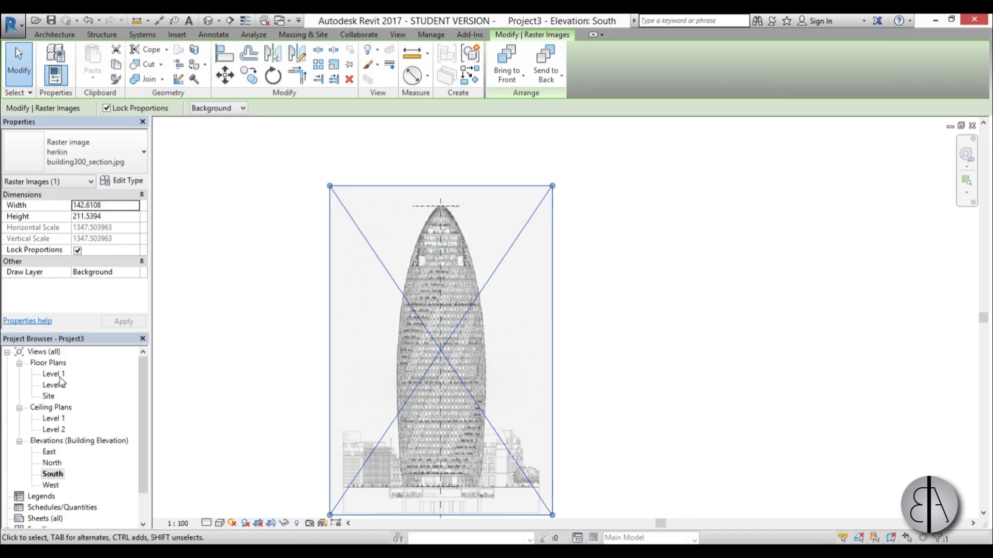
# - Open the Level 1 floor plan and draw a horizontal reference plane crossing the vertical one near its middle
pyautogui.doubleClick(56, 375)
pyautogui.click(458, 334)
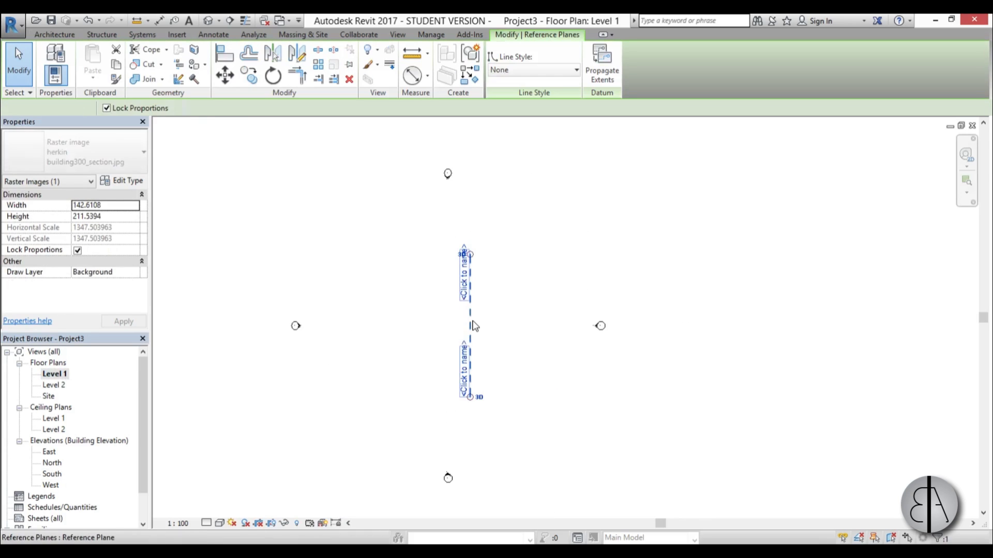
pyautogui.press('c')
pyautogui.press('s')
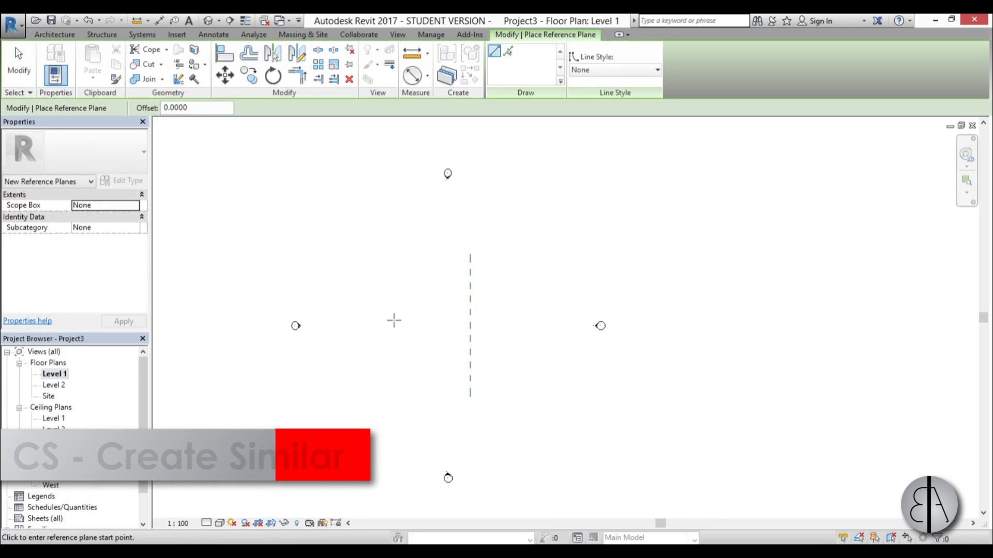
pyautogui.click(363, 323)
pyautogui.click(574, 322)
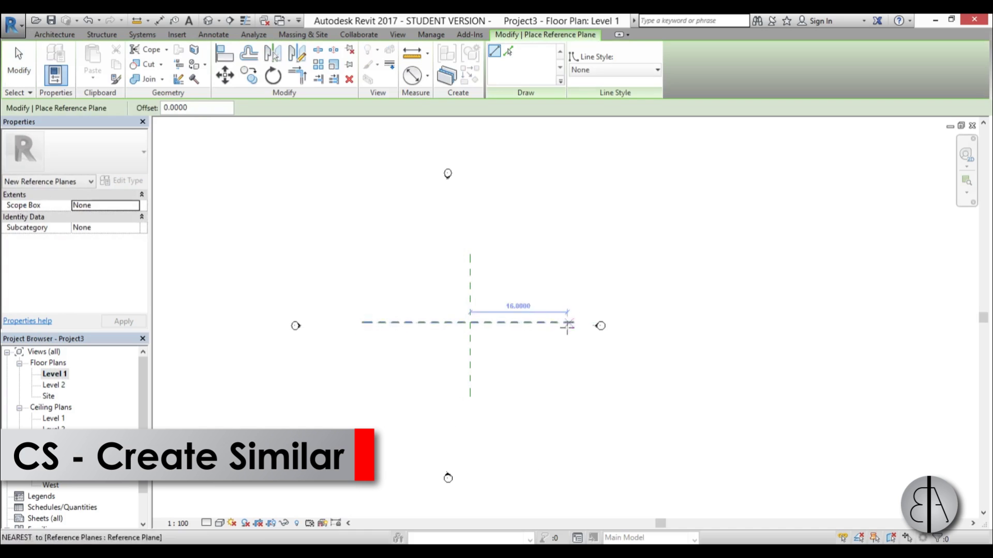
# - Name the horizontal reference plane 1 in the Level 1 floor plan
pyautogui.press('Escape')
pyautogui.press('Escape')
pyautogui.scroll(3, 522, 294)
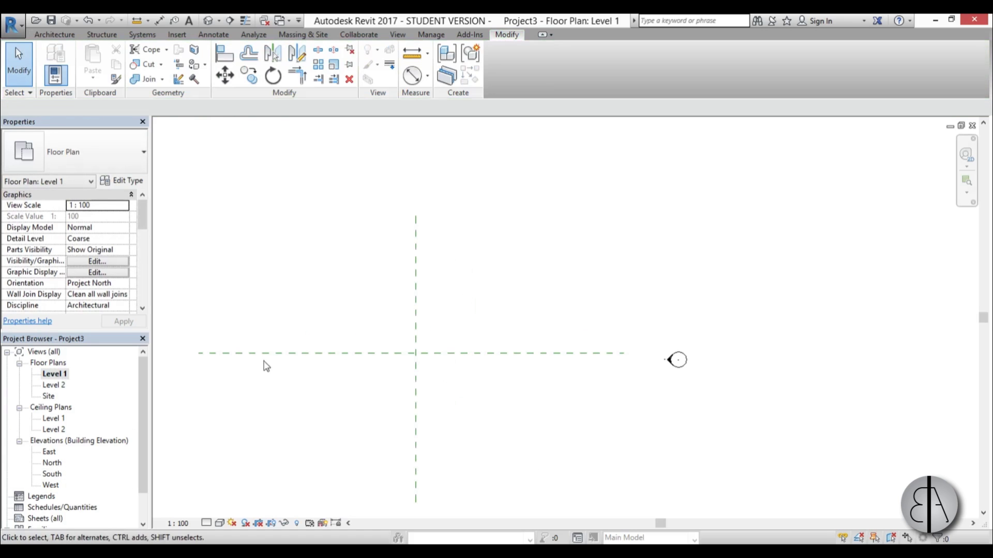
pyautogui.click(488, 353)
pyautogui.scroll(-2, 516, 419)
pyautogui.moveTo(520, 416); pyautogui.dragTo(527, 412, button='middle')
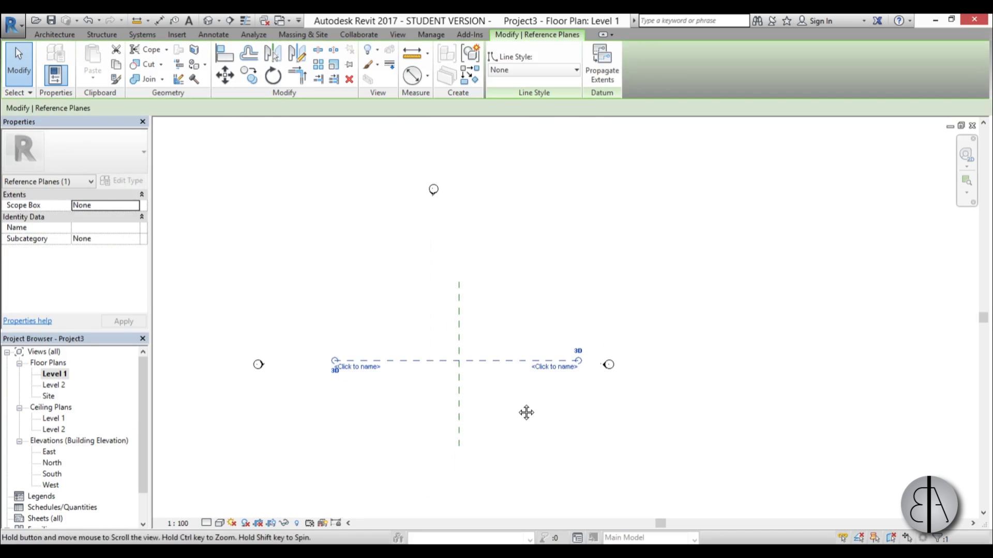
pyautogui.click(547, 370)
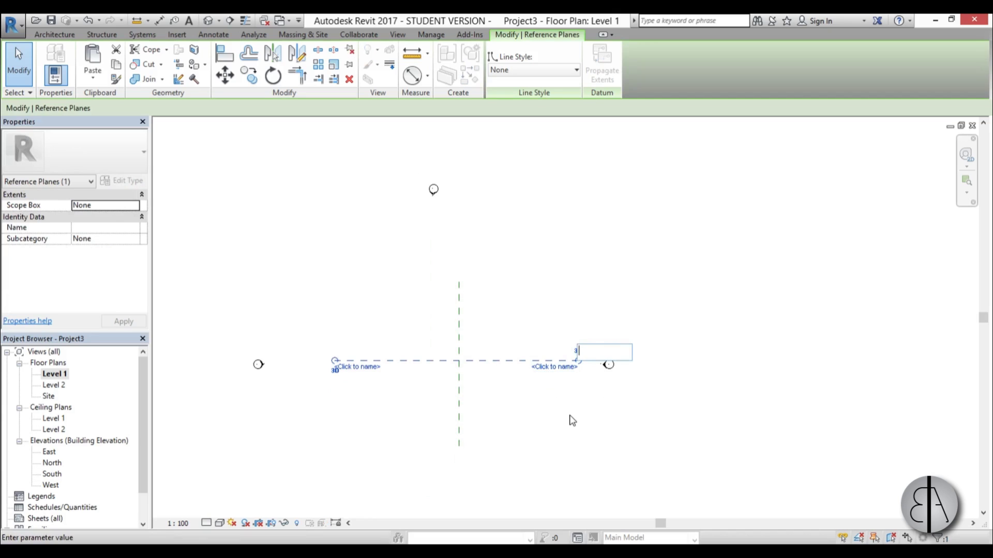
pyautogui.write('1')
pyautogui.press('Return')
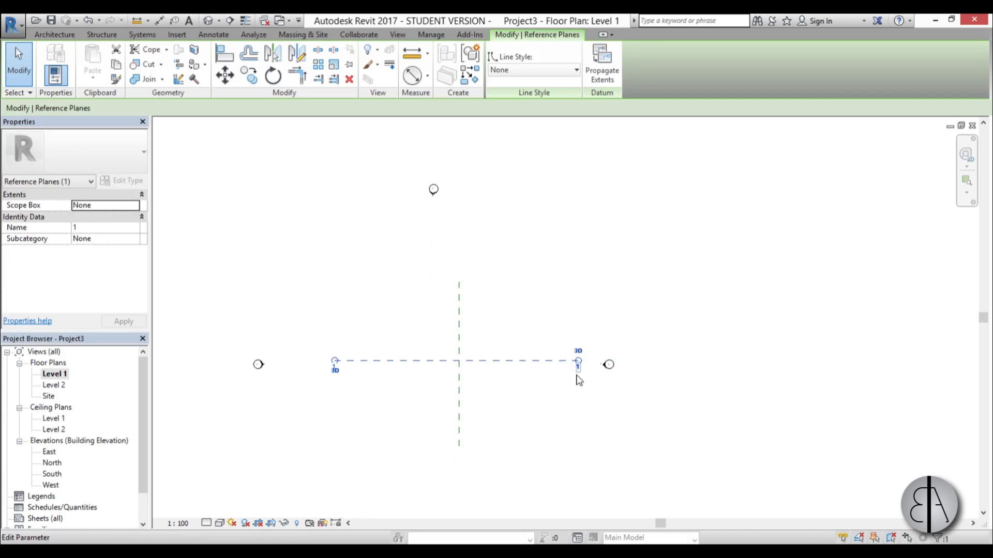
# - Create an in-place mass named tower
pyautogui.scroll(-2, 514, 353)
pyautogui.moveTo(514, 353); pyautogui.dragTo(498, 302, button='middle')
pyautogui.scroll(-1, 498, 302)
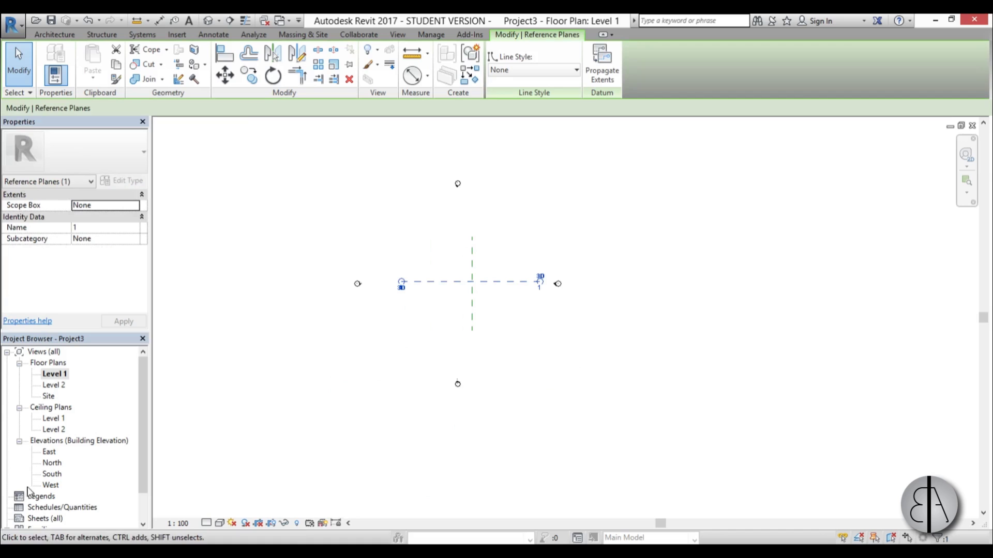
pyautogui.click(303, 35)
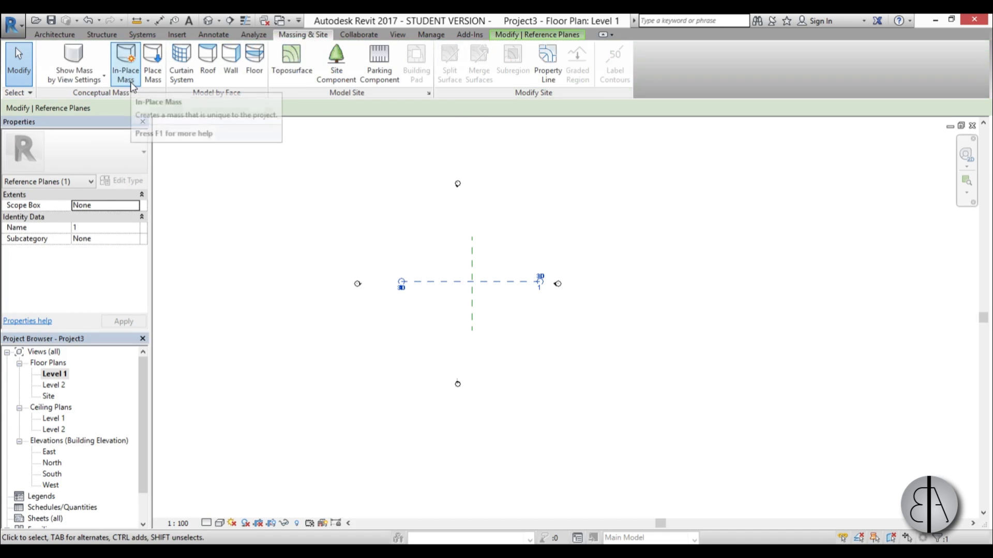
pyautogui.click(125, 63)
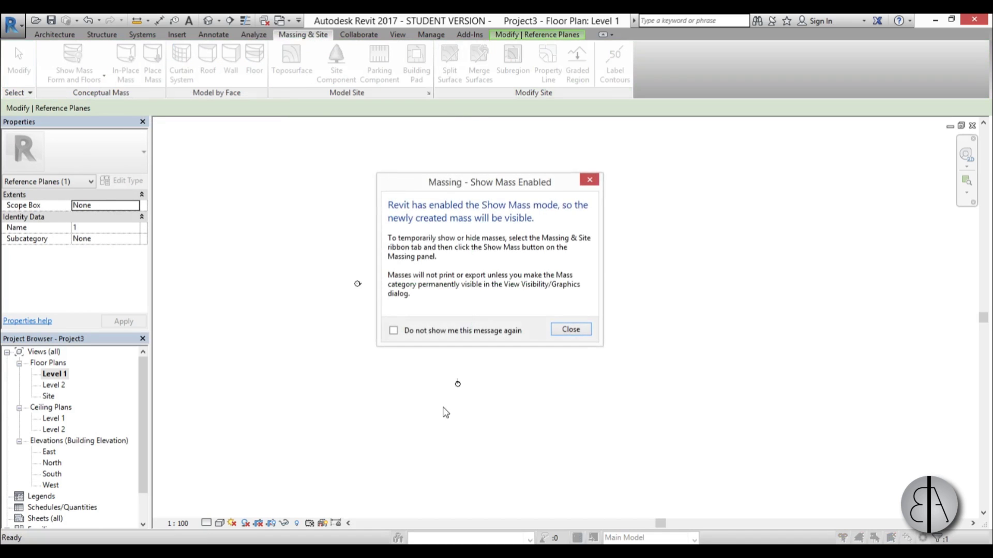
pyautogui.click(571, 330)
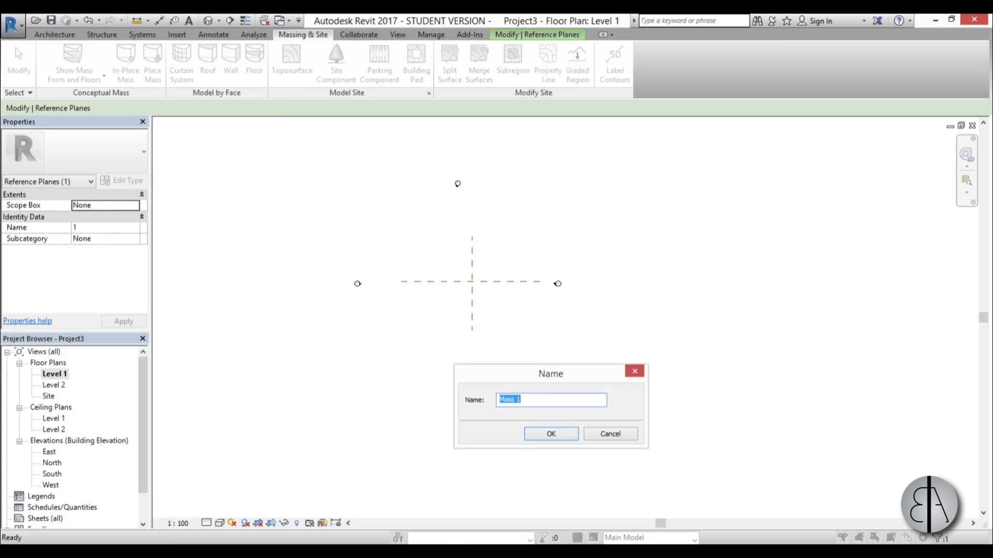
pyautogui.write('tower')
pyautogui.press('Return')
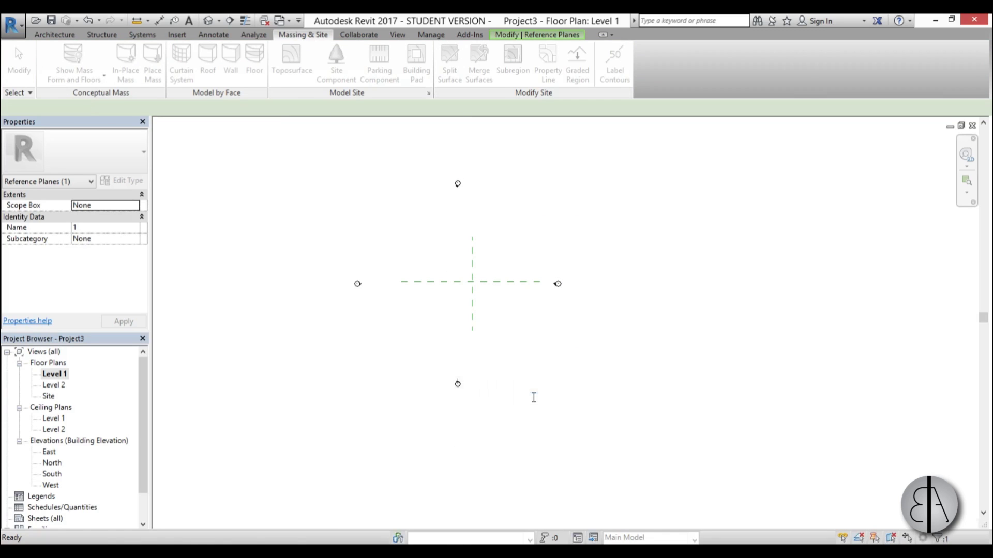
# - Open the South elevation and start a reference line with Reference Plane : 1 as the work plane
pyautogui.doubleClick(53, 474)
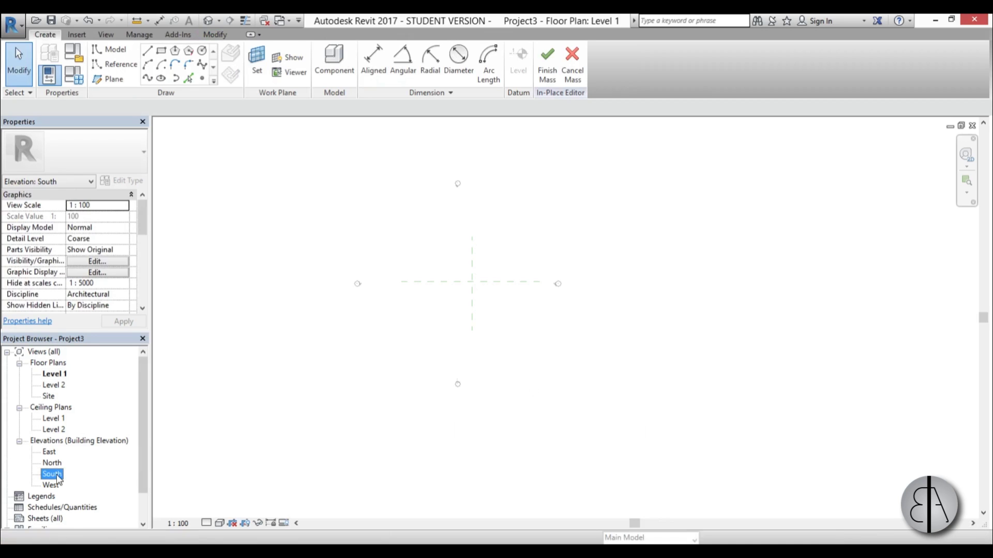
pyautogui.scroll(2, 459, 224)
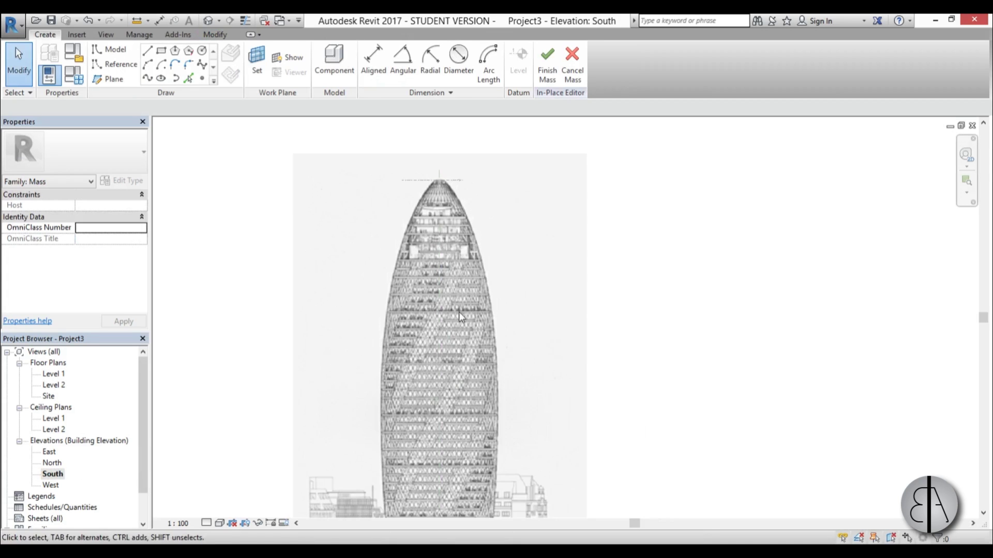
pyautogui.moveTo(475, 364); pyautogui.dragTo(442, 315, button='middle')
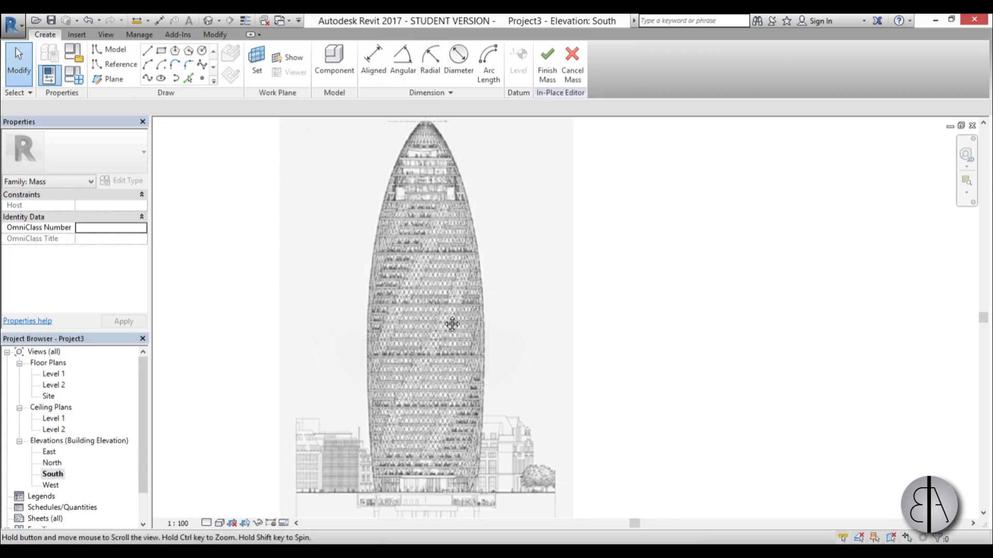
pyautogui.scroll(-1, 442, 315)
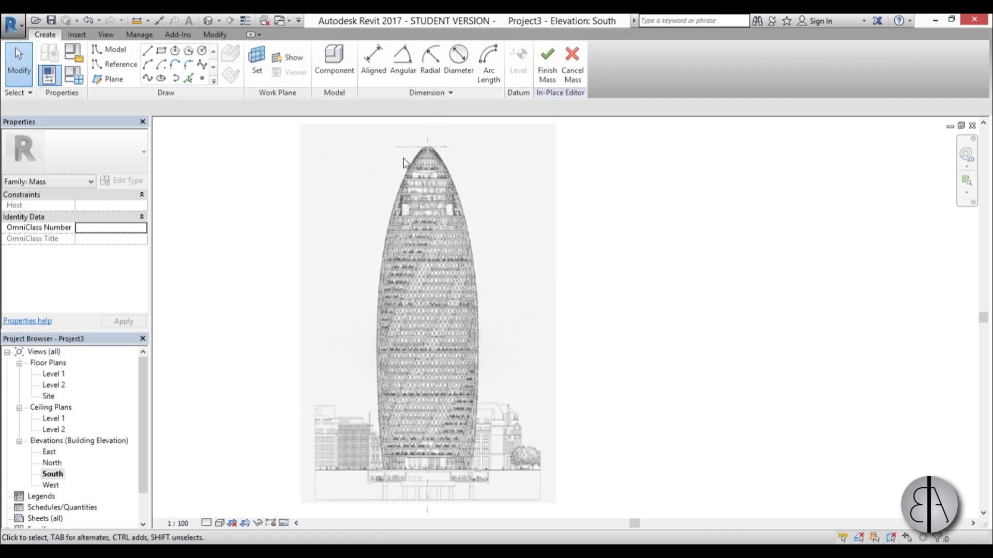
pyautogui.click(118, 64)
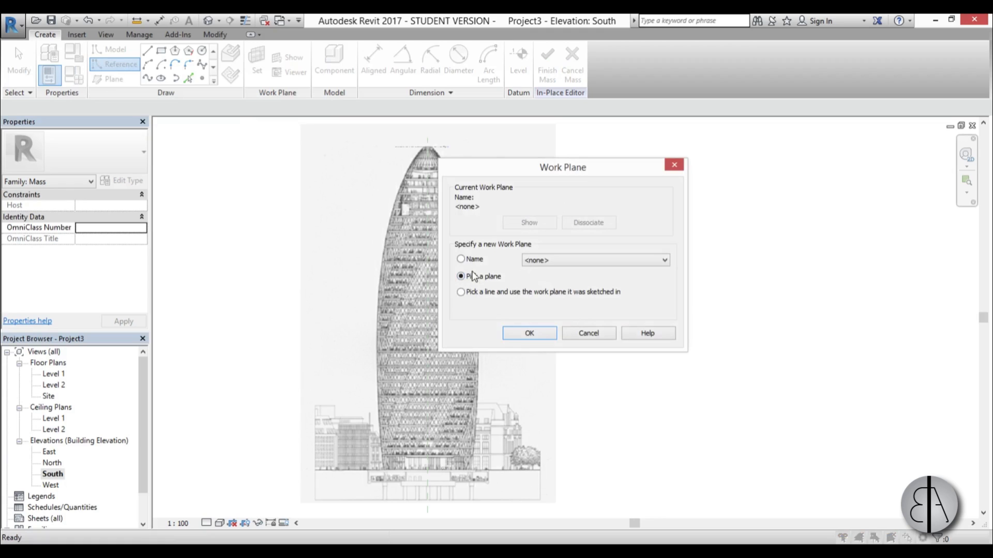
pyautogui.click(556, 260)
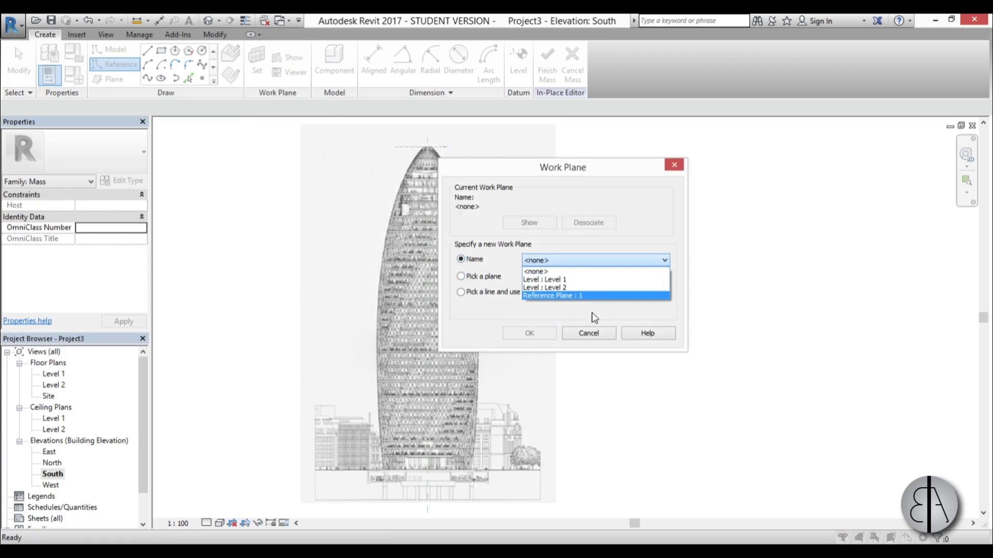
pyautogui.click(566, 295)
pyautogui.click(532, 334)
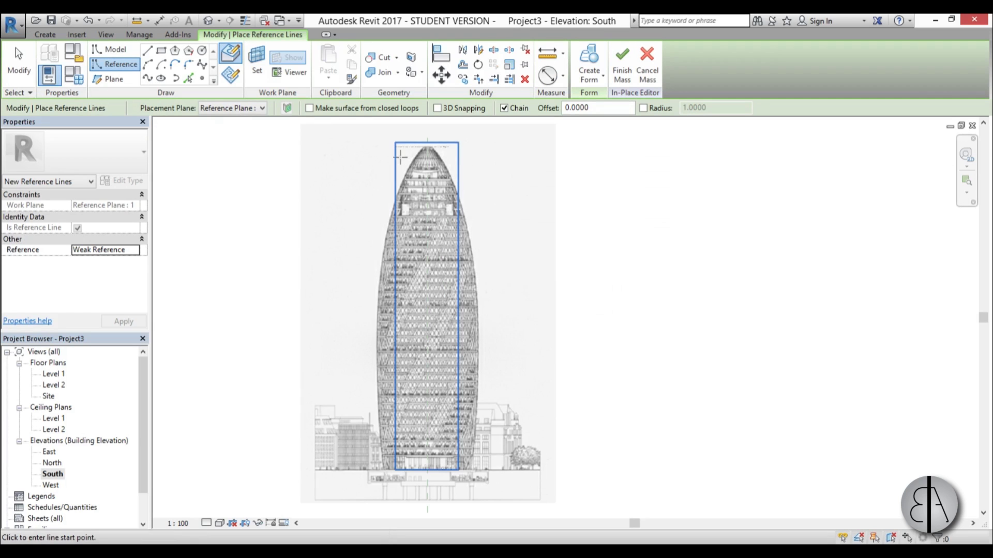
# - Draw a vertical reference line along the tower's central axis from Level 2 down to Level 1, and deselect it
pyautogui.scroll(6, 459, 167)
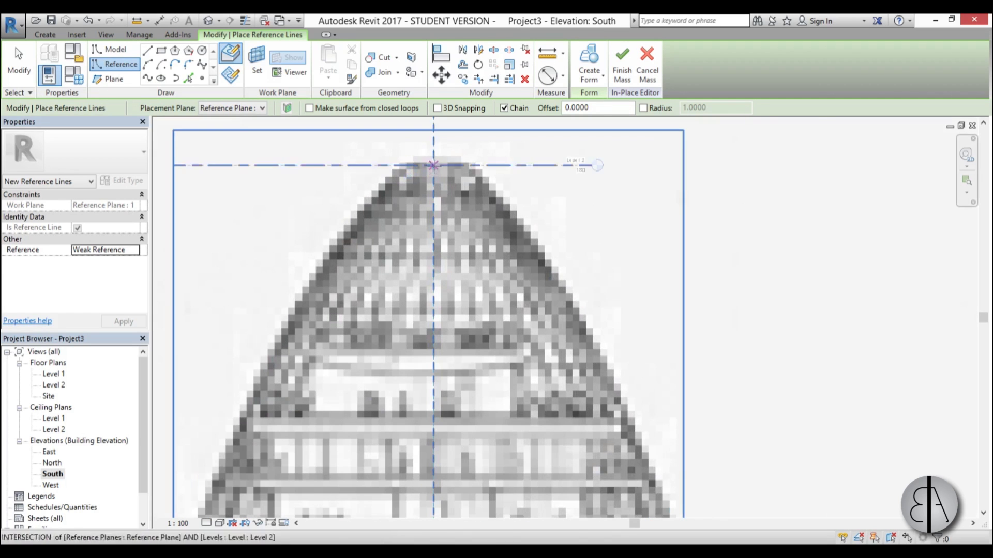
pyautogui.scroll(-6, 436, 135)
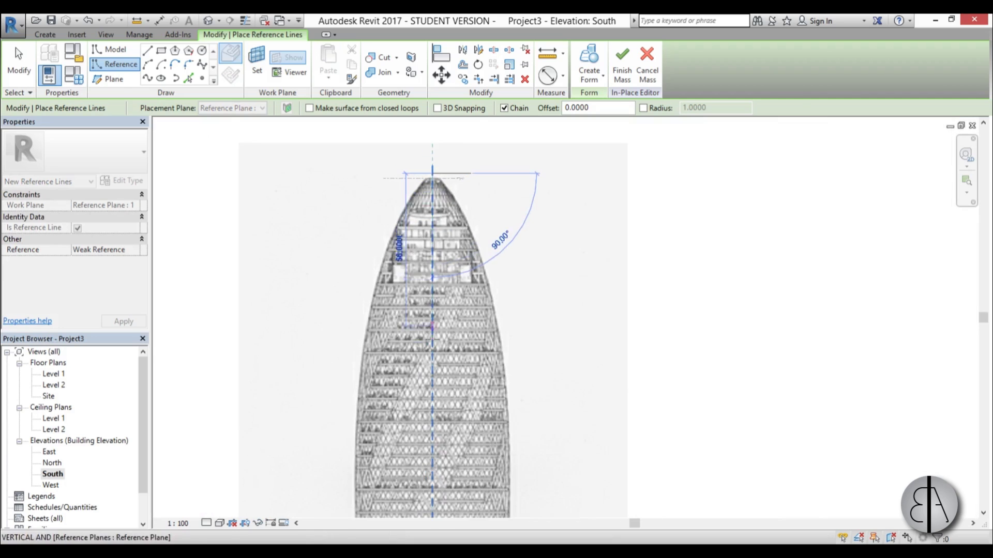
pyautogui.moveTo(453, 263); pyautogui.dragTo(442, 196, button='middle')
pyautogui.scroll(-2, 439, 195)
pyautogui.scroll(4, 442, 449)
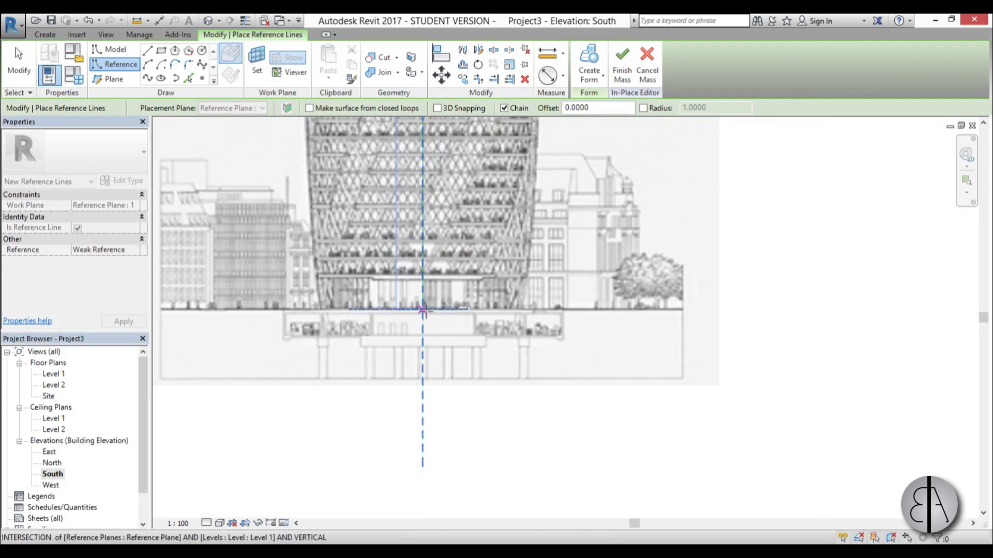
pyautogui.click(422, 340)
pyautogui.press('Escape')
pyautogui.press('Escape')
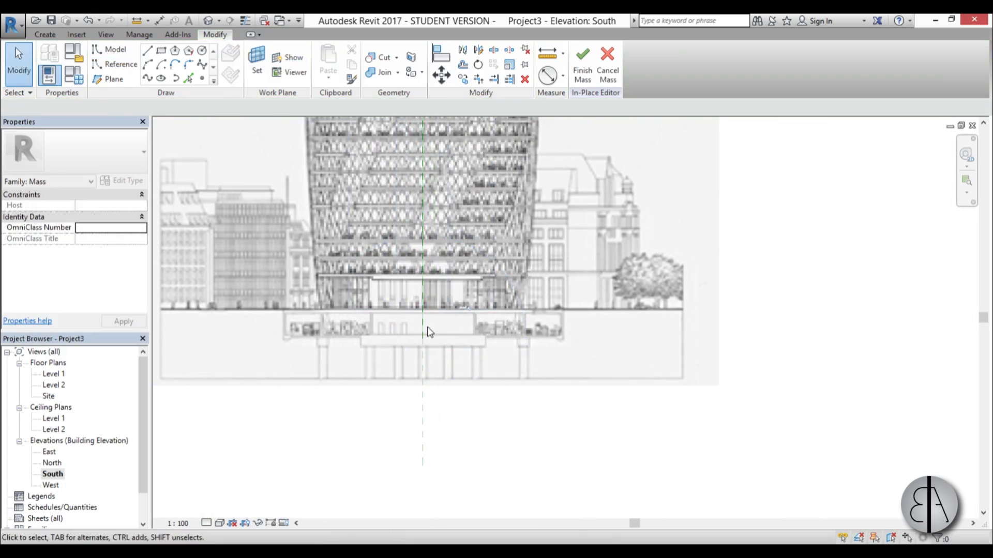
pyautogui.click(422, 331)
pyautogui.scroll(-3, 421, 327)
pyautogui.scroll(2, 457, 277)
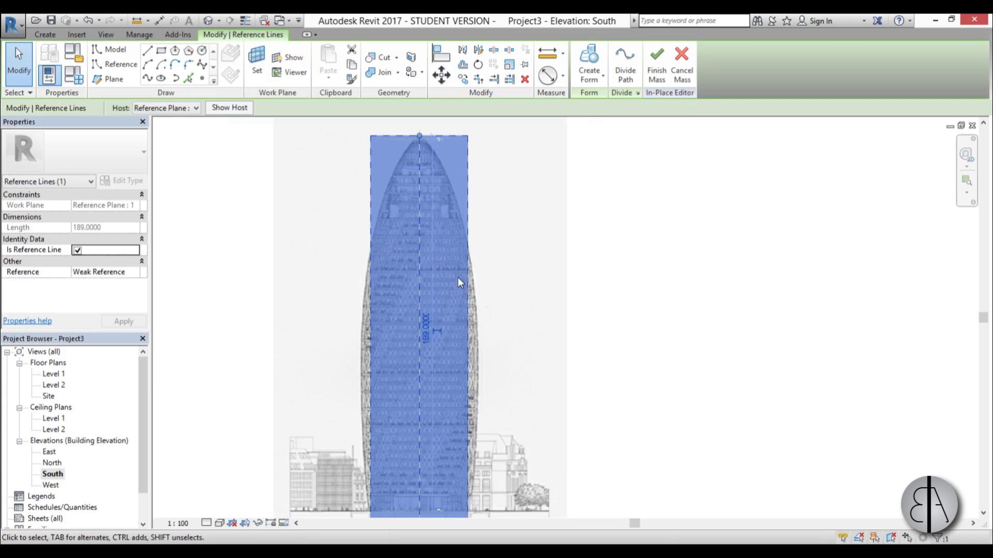
pyautogui.press('Escape')
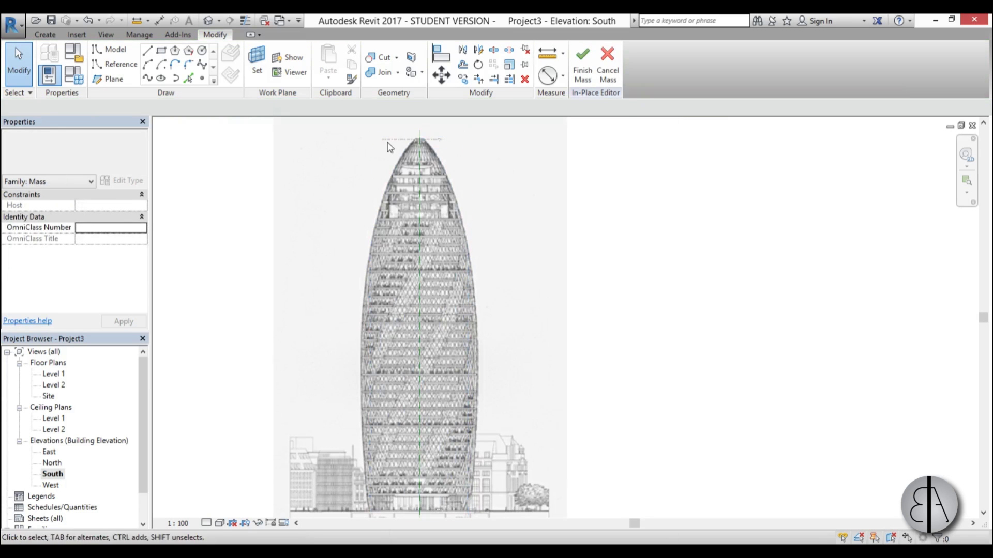
# - Draw a model spline around the tower's left outline from the axis at Level 2 to the tower's base corner on Level 1
pyautogui.moveTo(365, 454); pyautogui.dragTo(362, 430, button='middle')
pyautogui.moveTo(396, 223); pyautogui.dragTo(397, 243, button='middle')
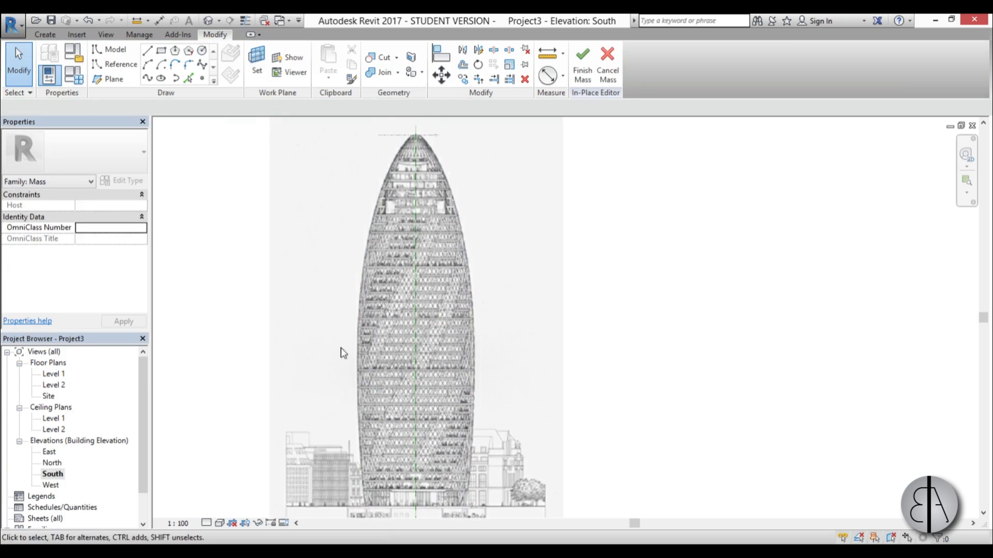
pyautogui.click(115, 52)
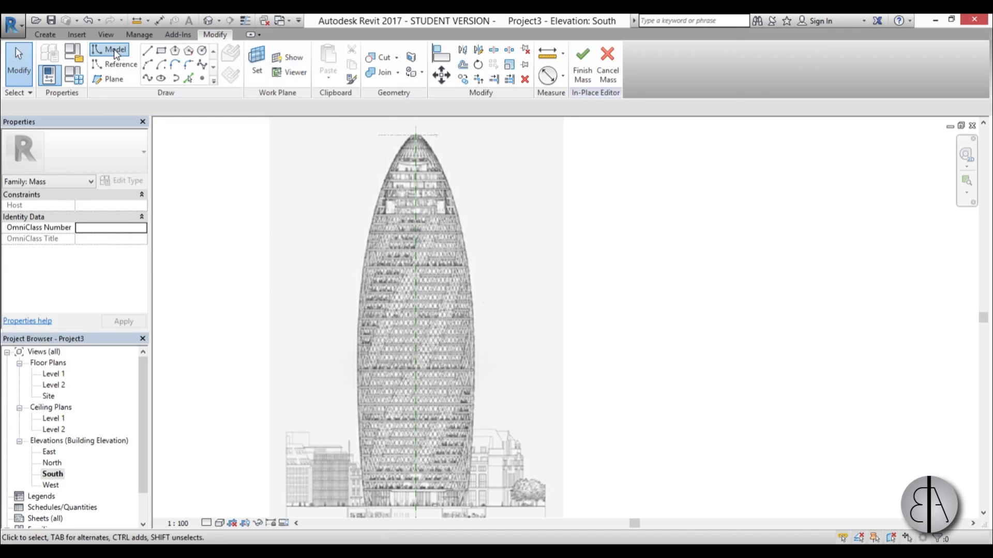
pyautogui.click(202, 65)
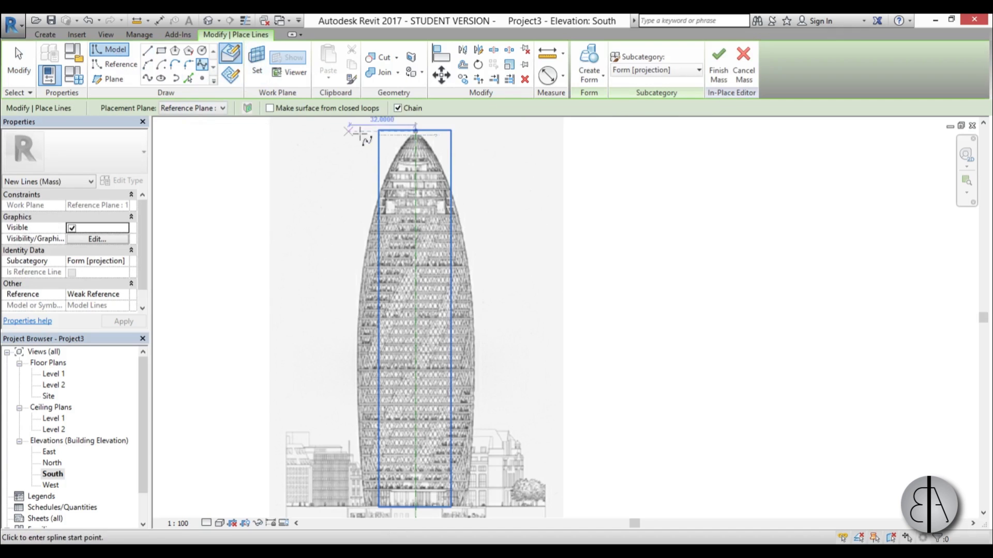
pyautogui.scroll(6, 409, 124)
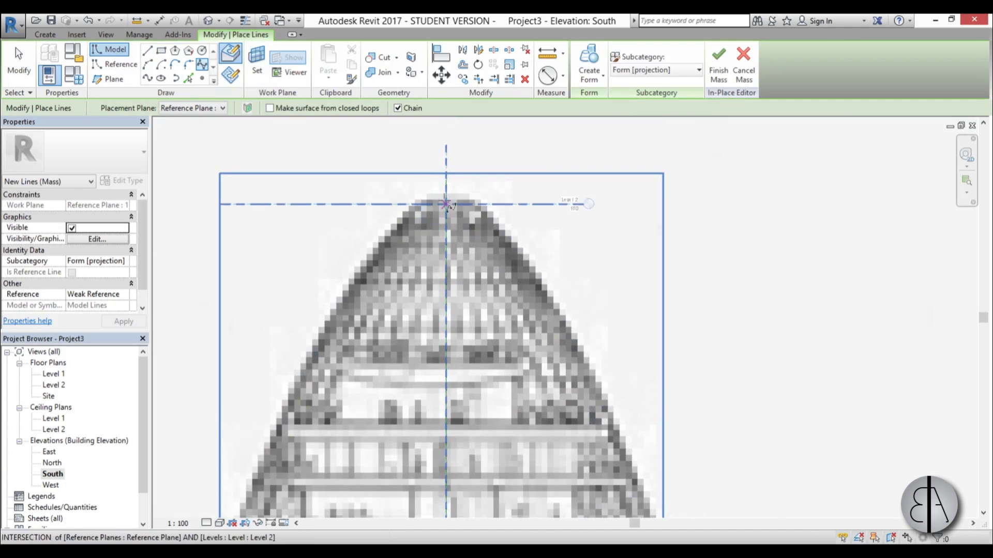
pyautogui.click(446, 204)
pyautogui.scroll(-6, 378, 249)
pyautogui.moveTo(371, 288); pyautogui.dragTo(437, 238, button='middle')
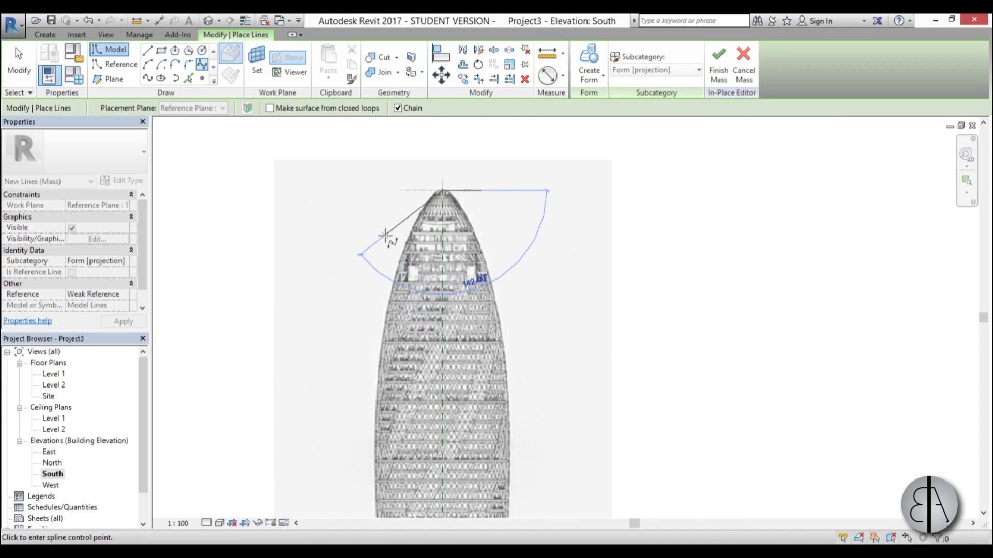
pyautogui.click(385, 235)
pyautogui.click(357, 380)
pyautogui.moveTo(377, 450); pyautogui.dragTo(342, 233, button='middle')
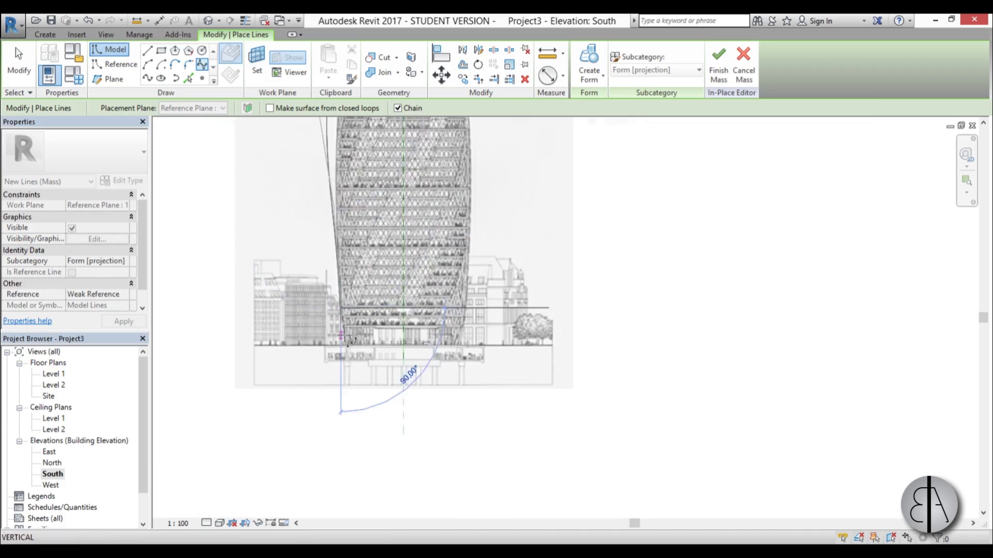
pyautogui.scroll(4, 336, 331)
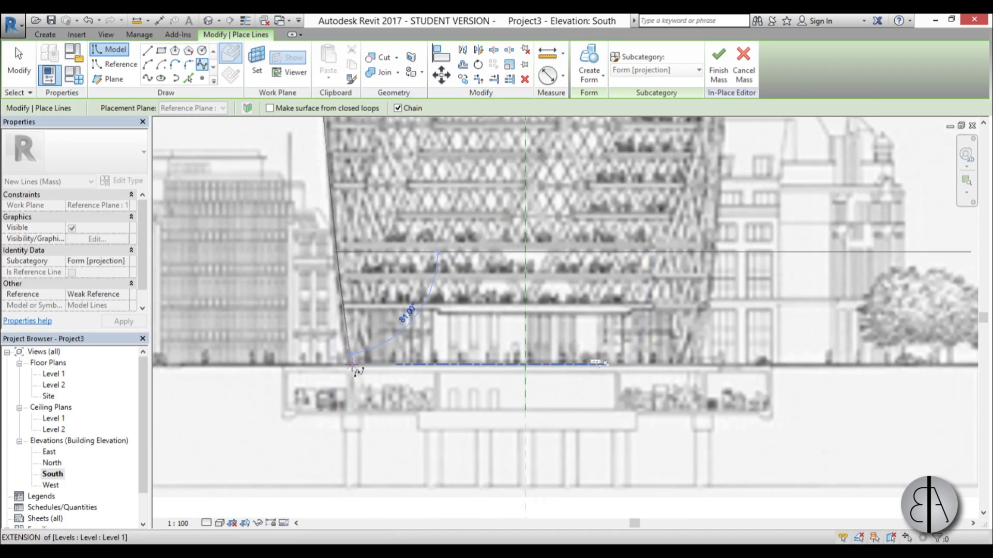
pyautogui.click(350, 365)
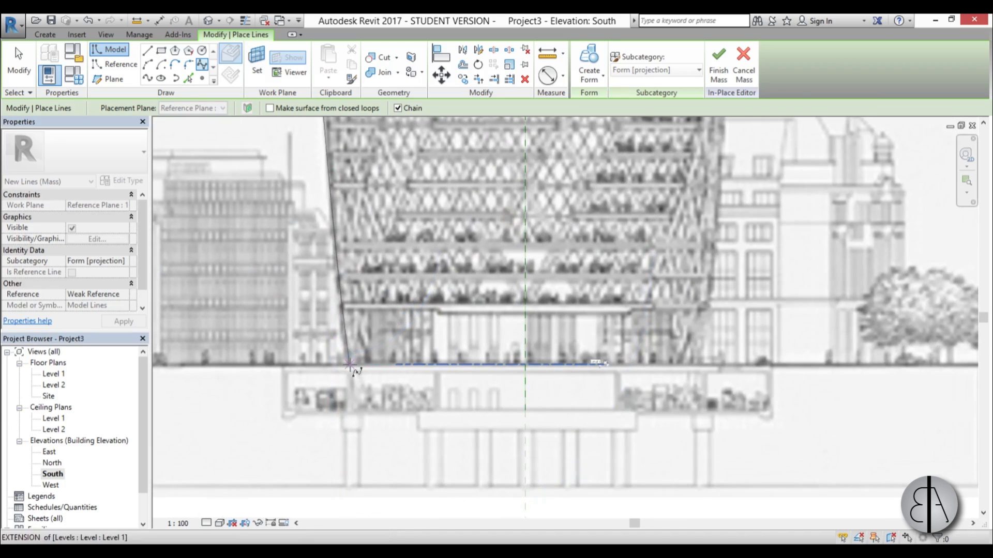
# - Close the profile with straight model lines from the spline's base end along Level 1 to the axis and up to the tip
pyautogui.click(148, 51)
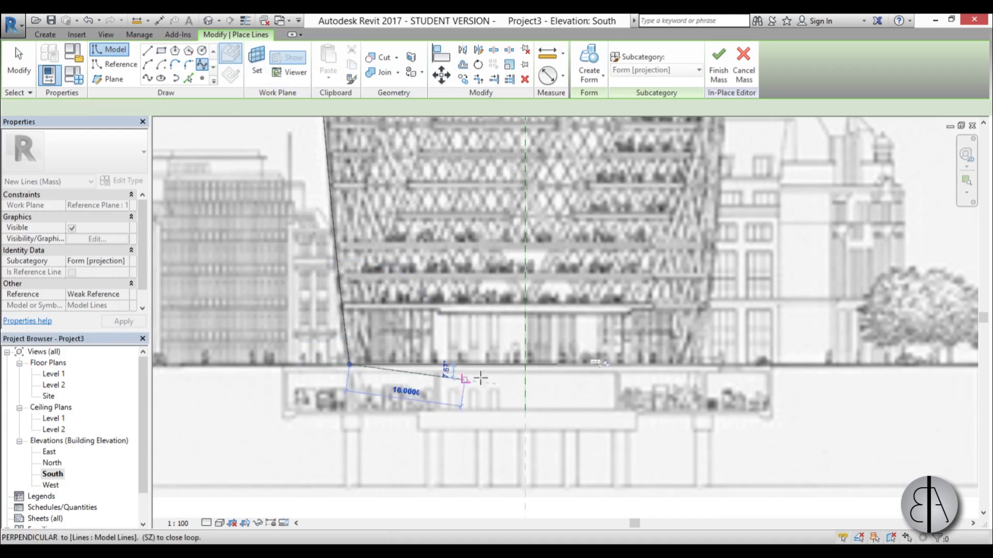
pyautogui.click(525, 365)
pyautogui.scroll(-3, 430, 416)
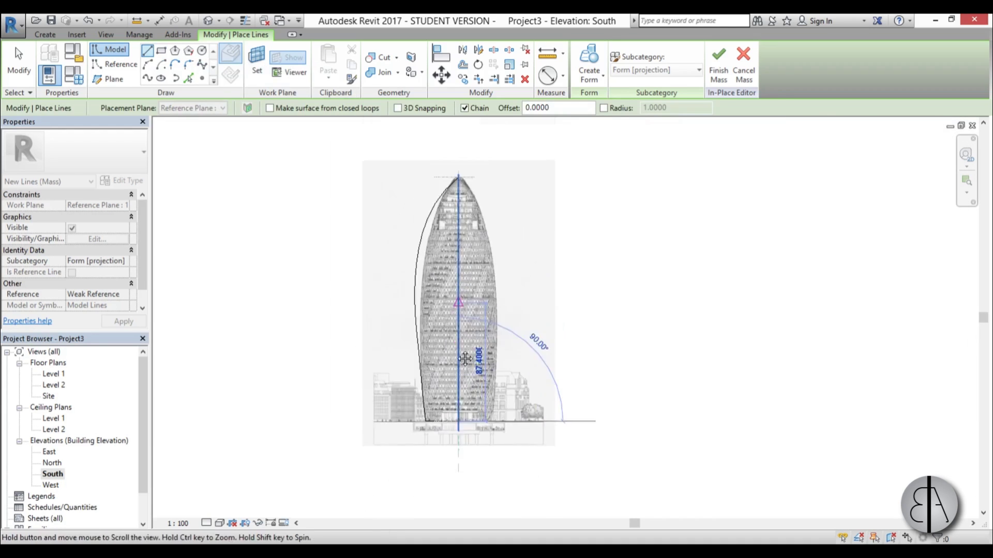
pyautogui.scroll(3, 455, 283)
pyautogui.click(434, 253)
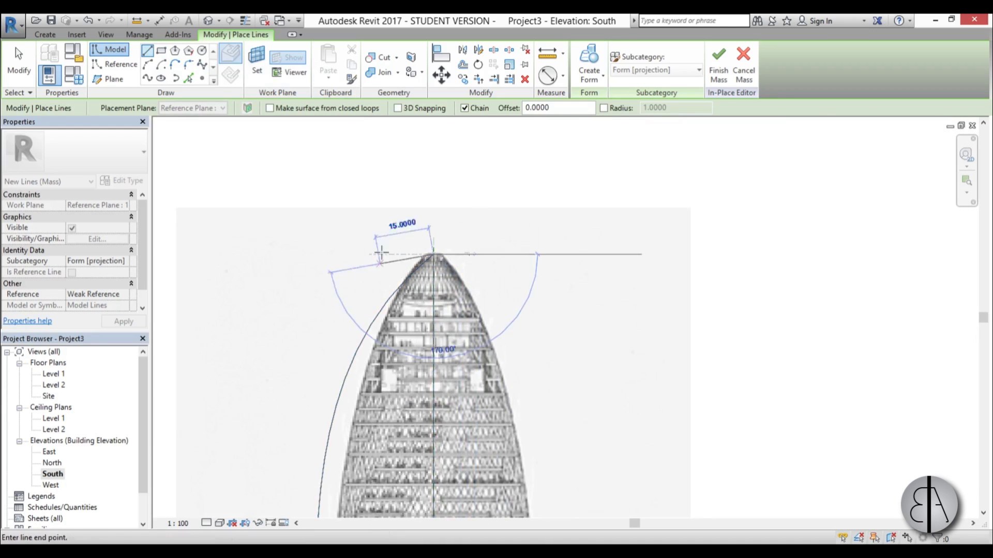
pyautogui.press('Escape')
pyautogui.press('Escape')
# - Select the profile spline and move its upper control point inward, level with the tower's tip
pyautogui.scroll(-3, 401, 192)
pyautogui.scroll(2, 365, 328)
pyautogui.press('Tab')
pyautogui.click(364, 324)
pyautogui.click(366, 329)
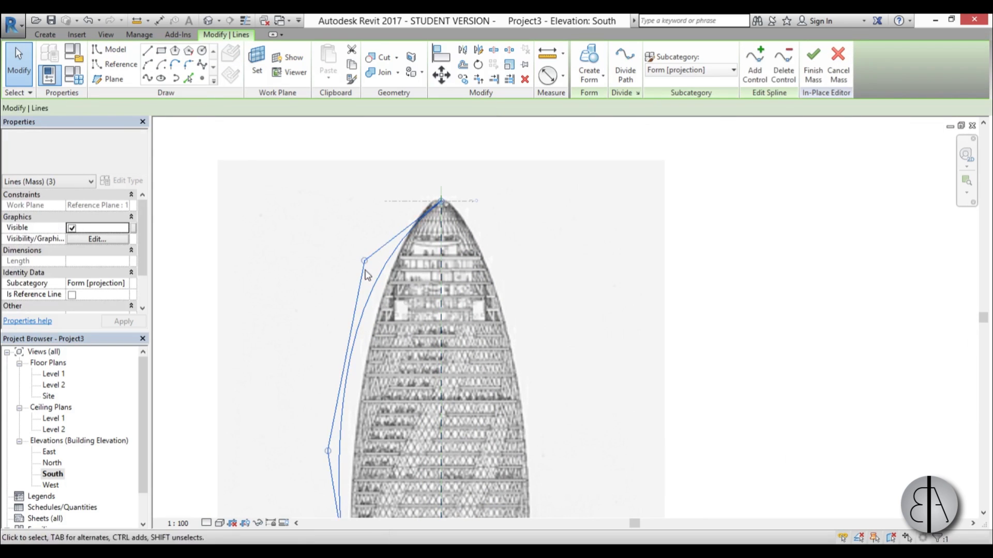
pyautogui.moveTo(366, 261); pyautogui.dragTo(407, 202)
pyautogui.scroll(-4, 414, 167)
pyautogui.scroll(4, 374, 327)
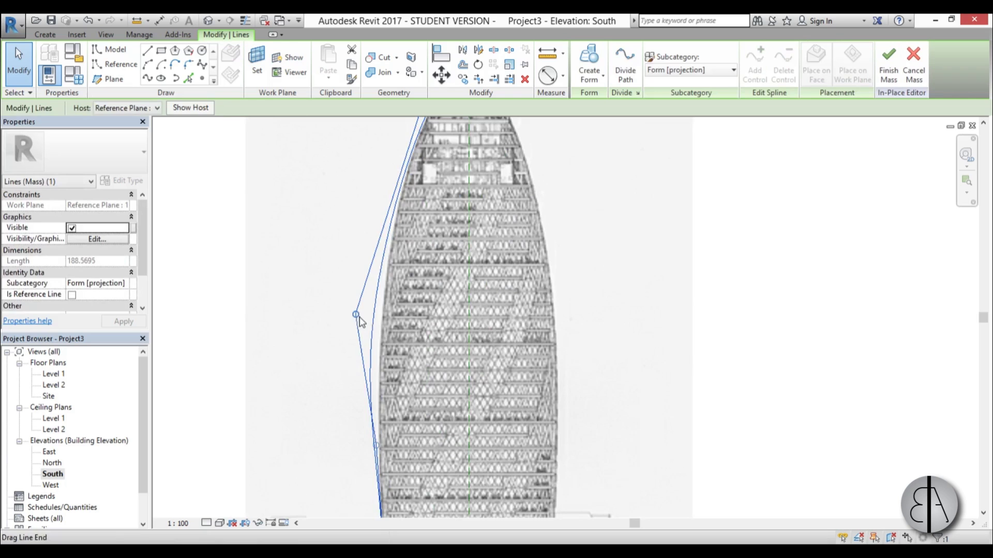
# - Pull the spline's middle control point in toward the tower and adjust the lower one to follow the left outline
pyautogui.moveTo(356, 315); pyautogui.dragTo(392, 327)
pyautogui.scroll(-3, 342, 245)
pyautogui.scroll(3, 339, 345)
pyautogui.scroll(3, 369, 296)
pyautogui.scroll(-3, 358, 228)
pyautogui.scroll(3, 382, 480)
pyautogui.moveTo(383, 480); pyautogui.dragTo(379, 479)
pyautogui.scroll(-3, 352, 442)
pyautogui.scroll(5, 362, 319)
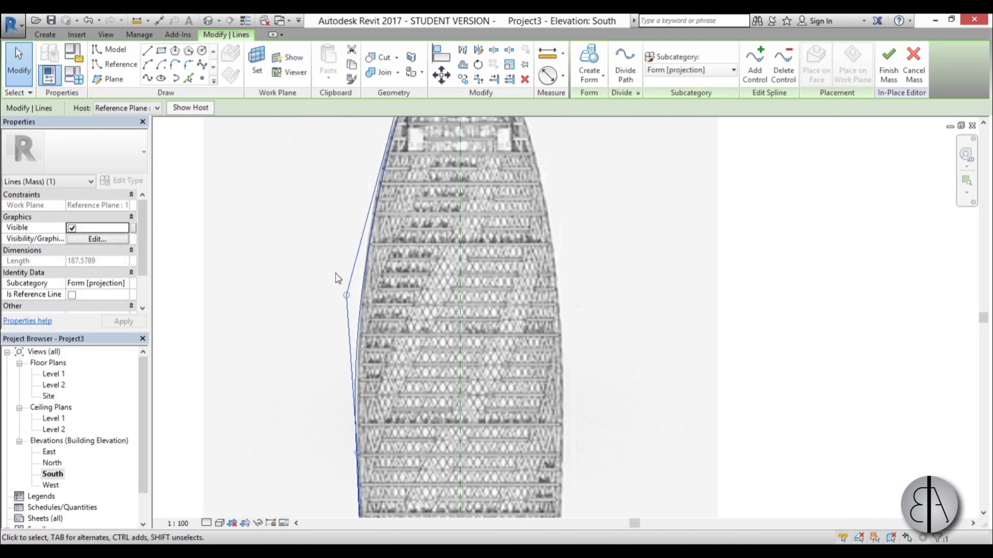
# - Move the spline's middle control point up and slightly outward so the curve matches the tower's upper flank
pyautogui.moveTo(361, 319); pyautogui.dragTo(377, 213)
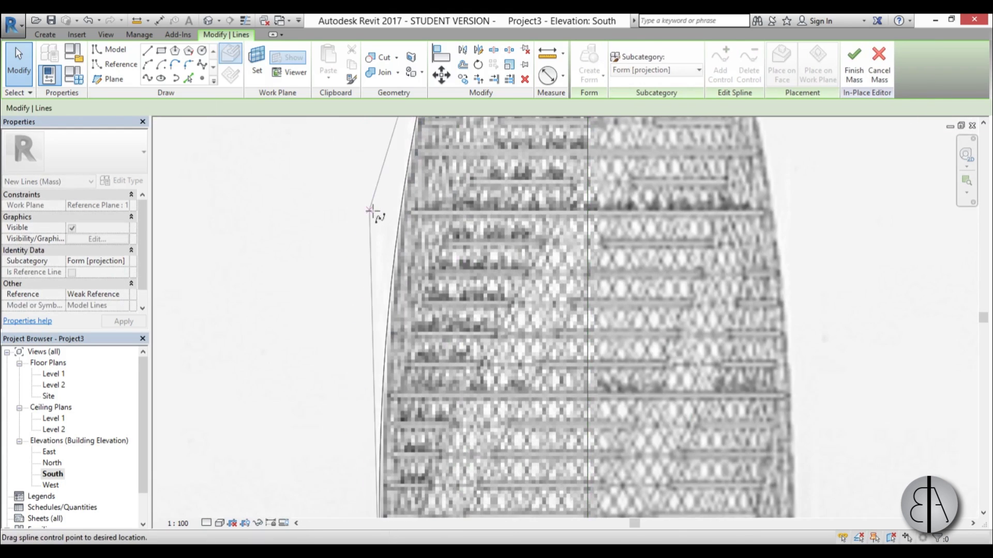
pyautogui.scroll(-3, 365, 335)
pyautogui.scroll(3, 361, 332)
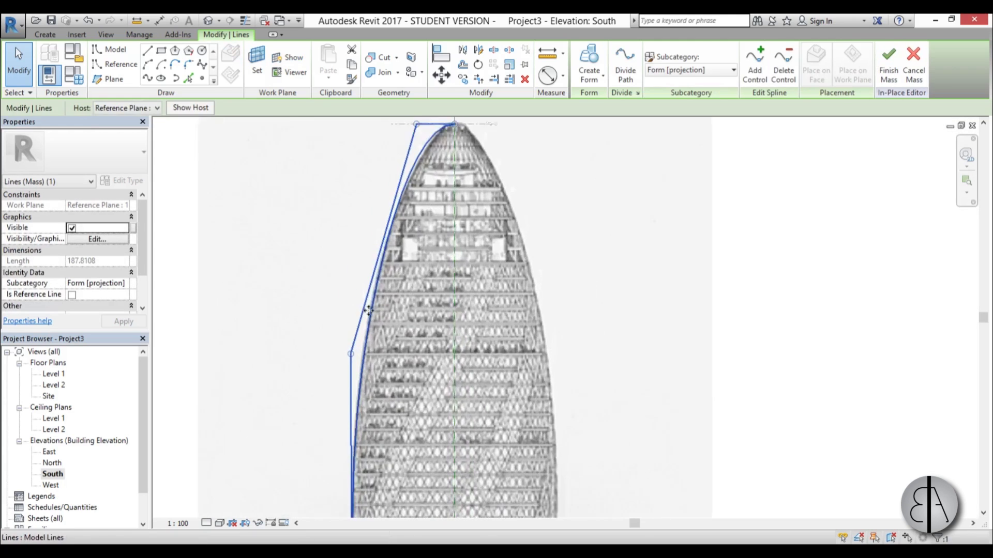
pyautogui.moveTo(345, 367)
pyautogui.mouseDown()
pyautogui.moveTo(354, 236)
pyautogui.moveTo(362, 265)
pyautogui.moveTo(339, 365)
pyautogui.mouseUp()
pyautogui.scroll(-3, 408, 205)
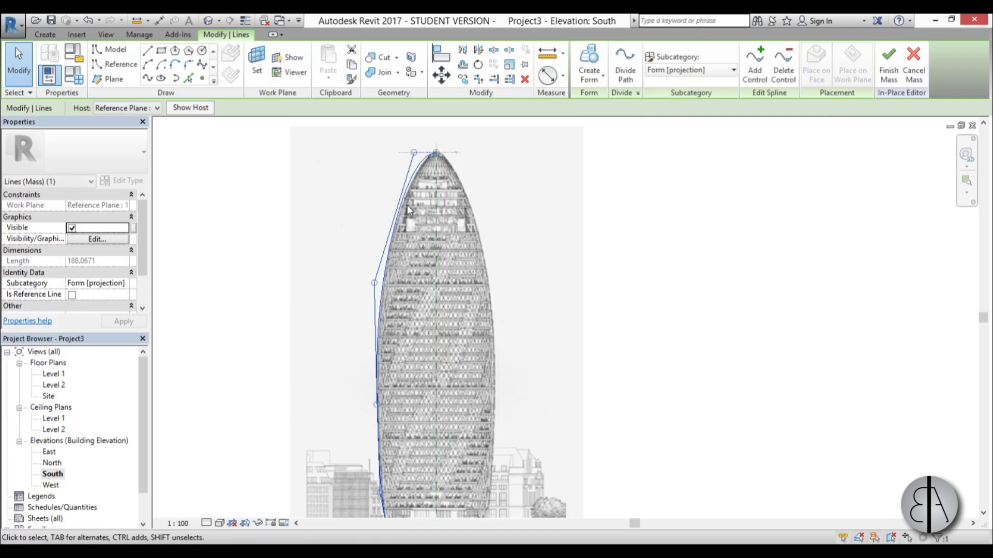
# - Shift the spline's top control point closer to the tip and nudge the middle one to refine the curve
pyautogui.scroll(5, 424, 185)
pyautogui.moveTo(425, 186); pyautogui.dragTo(443, 178)
pyautogui.scroll(-3, 404, 286)
pyautogui.moveTo(381, 382); pyautogui.dragTo(382, 226, button='middle')
pyautogui.scroll(3, 365, 236)
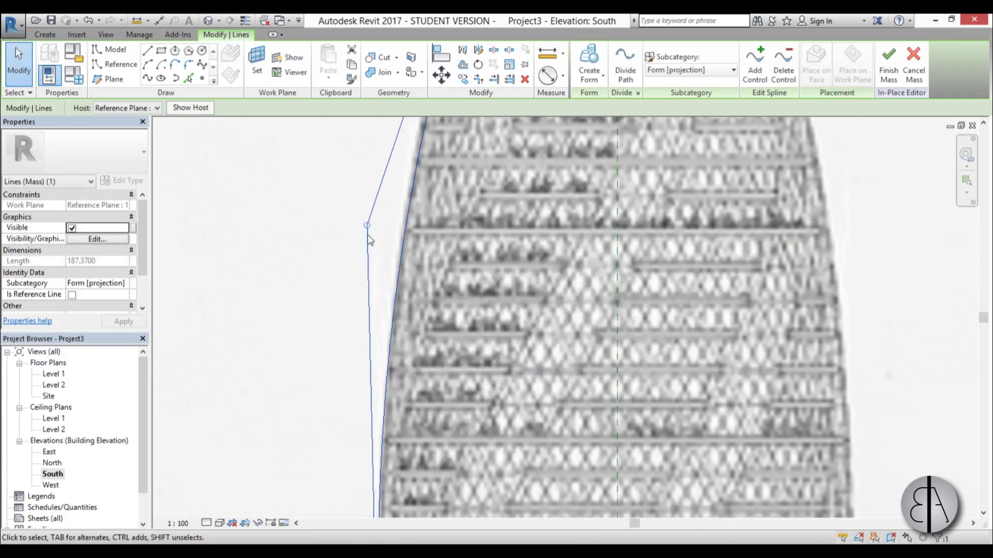
pyautogui.moveTo(363, 225); pyautogui.dragTo(363, 224)
pyautogui.scroll(-3, 407, 196)
pyautogui.scroll(2, 372, 420)
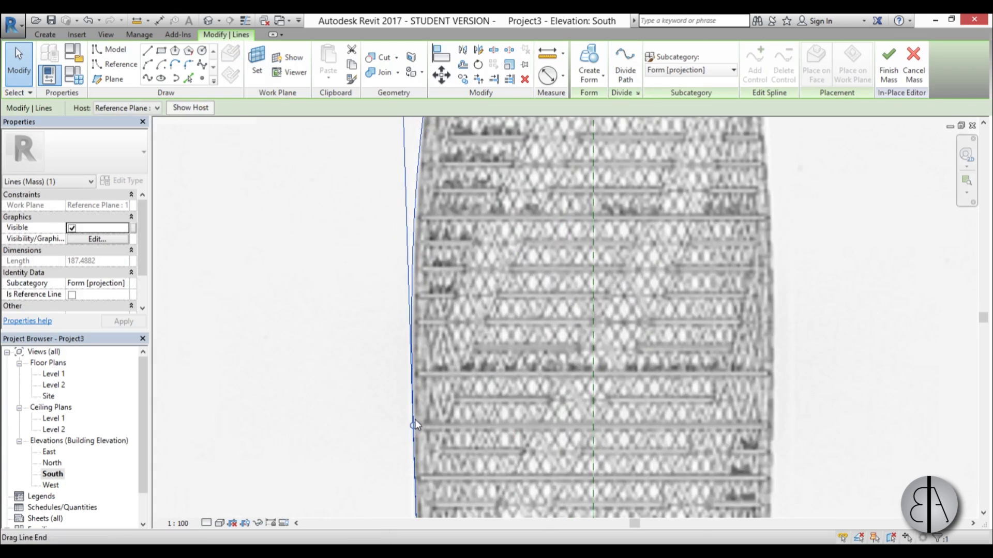
# - Fine-tune the spline's lower control point against the tower's left edge and deselect the spline
pyautogui.scroll(-3, 415, 414)
pyautogui.scroll(4, 408, 223)
pyautogui.moveTo(404, 251); pyautogui.dragTo(402, 277)
pyautogui.scroll(-4, 402, 249)
pyautogui.moveTo(571, 335); pyautogui.dragTo(553, 333, button='middle')
pyautogui.click(517, 269)
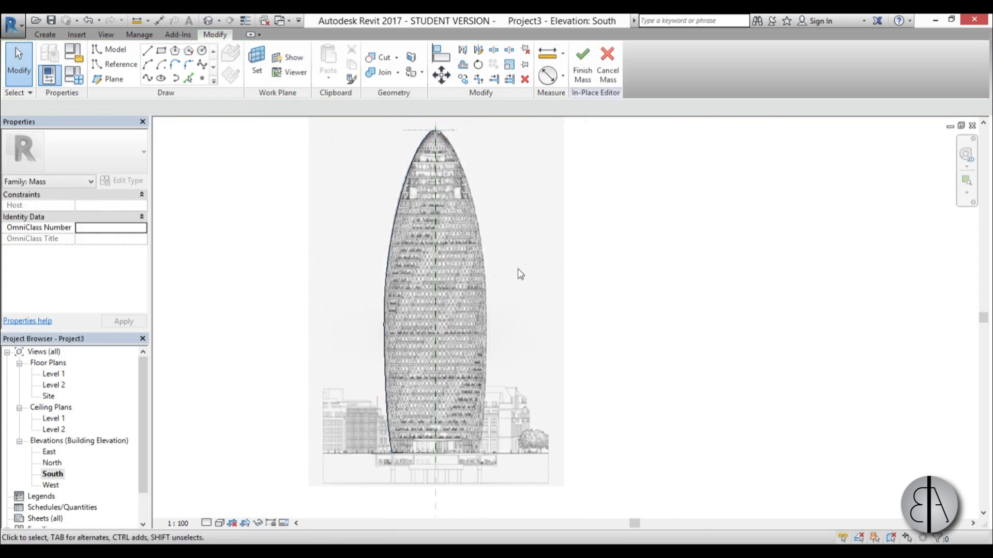
# - Select the closed half profile together with the axis reference line and create a revolved form from them
pyautogui.press('Tab')
pyautogui.click(388, 273)
pyautogui.scroll(-2, 452, 368)
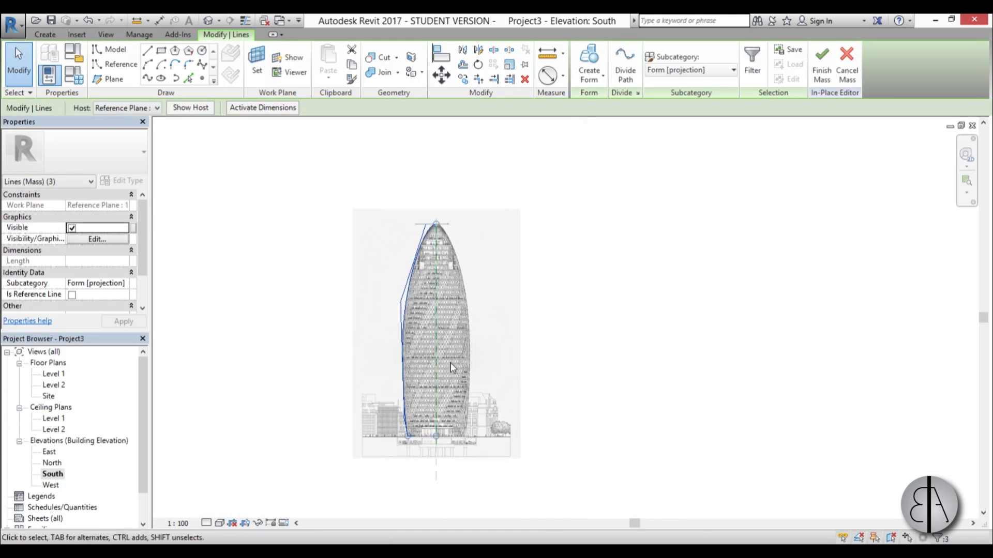
pyautogui.scroll(4, 427, 262)
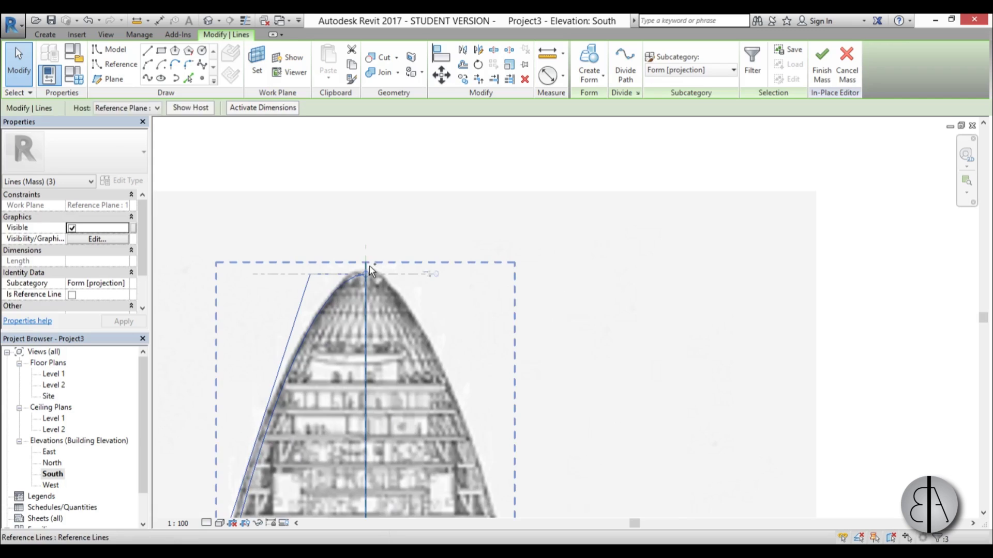
pyautogui.keyDown('ctrl'); pyautogui.click(370, 271); pyautogui.keyUp('ctrl')
pyautogui.scroll(-3, 408, 207)
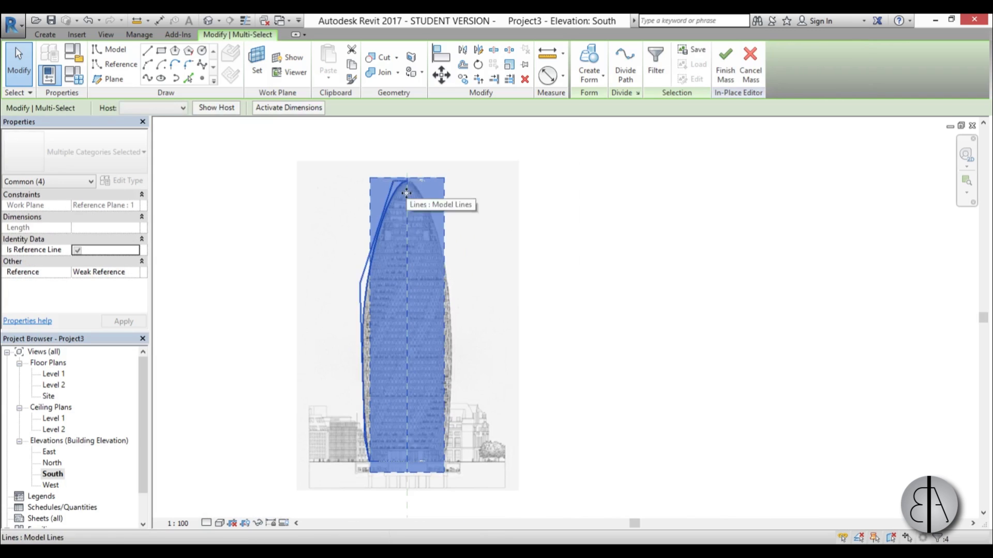
pyautogui.click(584, 63)
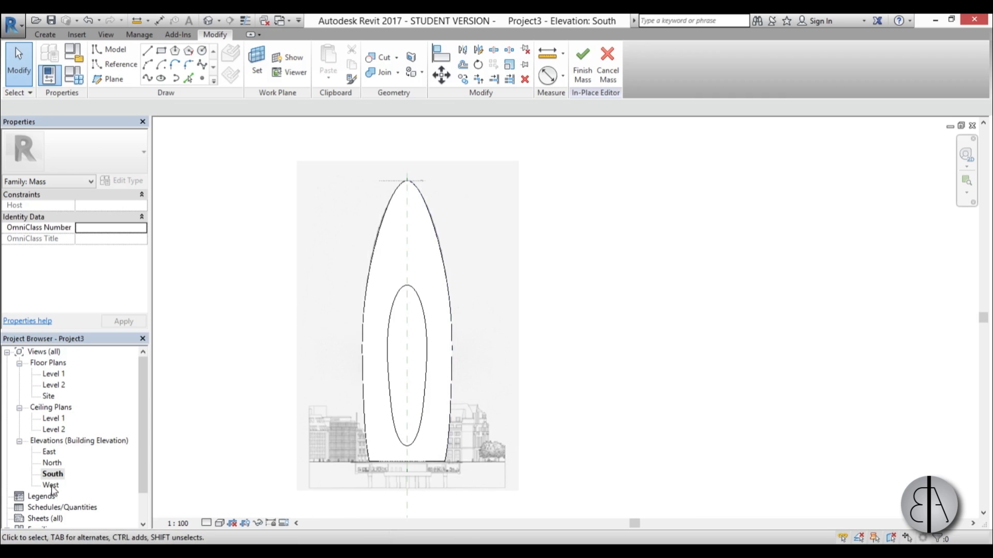
# - Open the default 3D view, select both curved halves of the revolved form and divide their surfaces
pyautogui.click(212, 24)
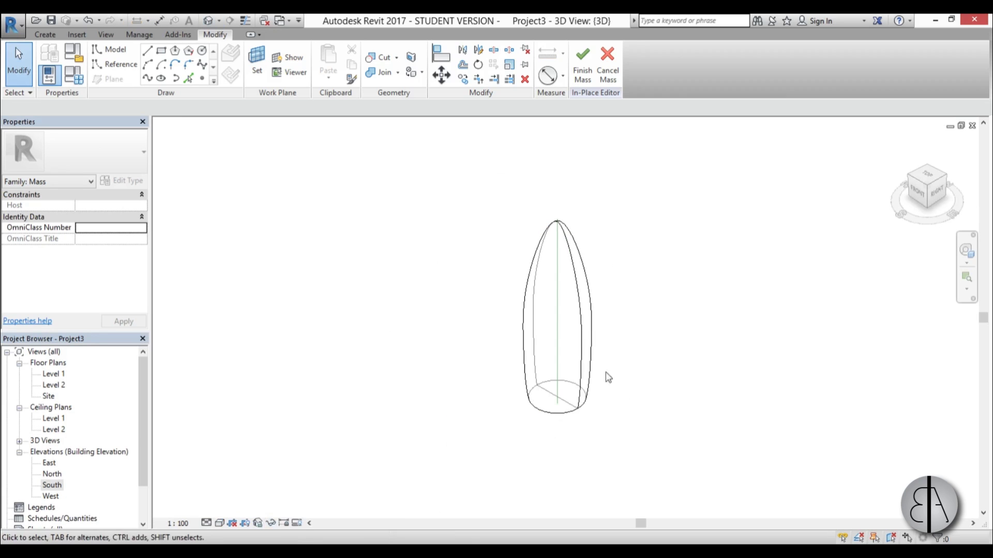
pyautogui.keyDown('shift'); pyautogui.moveTo(607, 374); pyautogui.dragTo(581, 431, button='middle'); pyautogui.keyUp('shift')
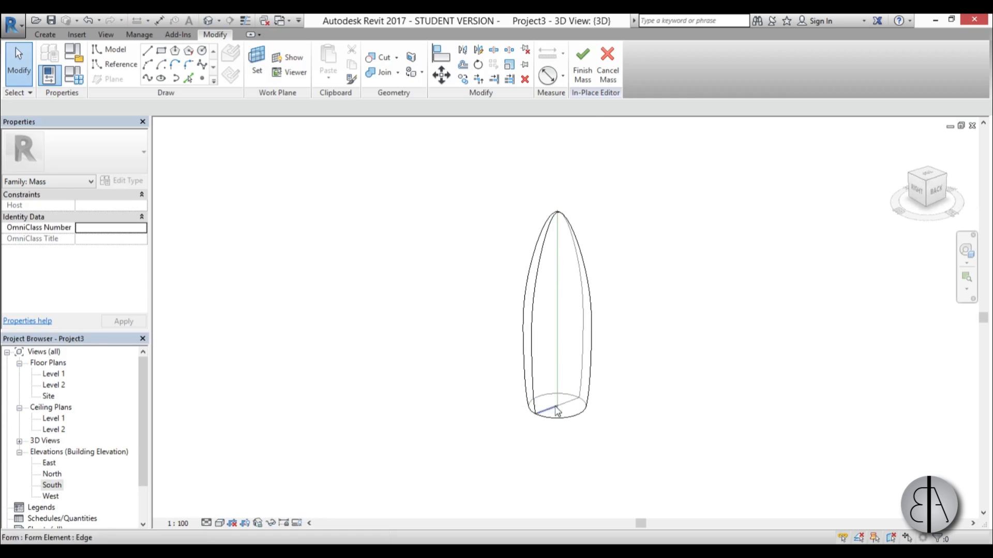
pyautogui.scroll(3, 582, 431)
pyautogui.scroll(-3, 581, 459)
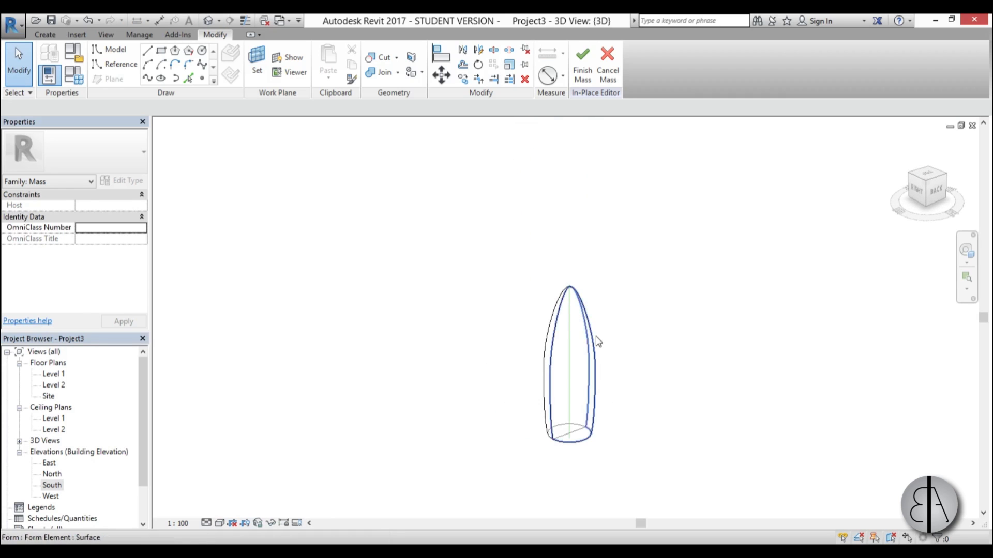
pyautogui.click(585, 356)
pyautogui.scroll(3, 527, 361)
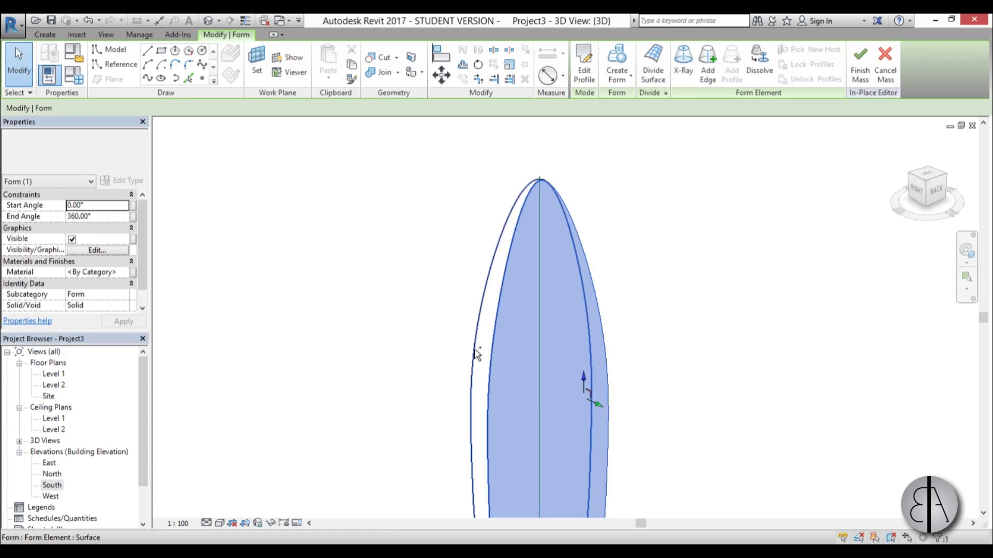
pyautogui.scroll(-3, 477, 354)
pyautogui.keyDown('shift'); pyautogui.moveTo(348, 328); pyautogui.dragTo(550, 346, button='middle'); pyautogui.keyUp('shift')
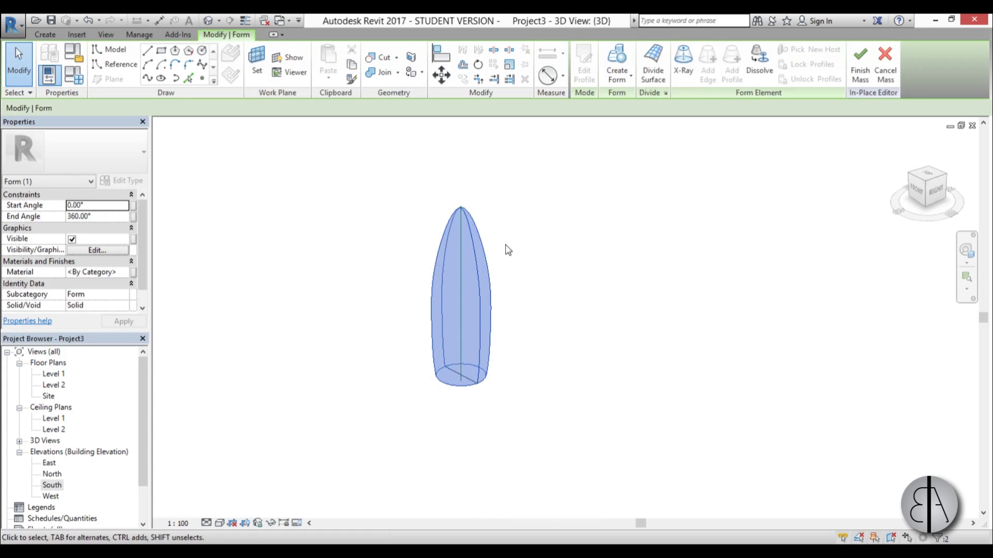
pyautogui.scroll(5, 440, 244)
pyautogui.moveTo(477, 361)
pyautogui.mouseDown(button='middle')
pyautogui.moveTo(454, 321)
pyautogui.moveTo(469, 368)
pyautogui.mouseUp(button='middle')
pyautogui.scroll(-1, 455, 318)
pyautogui.click(657, 73)
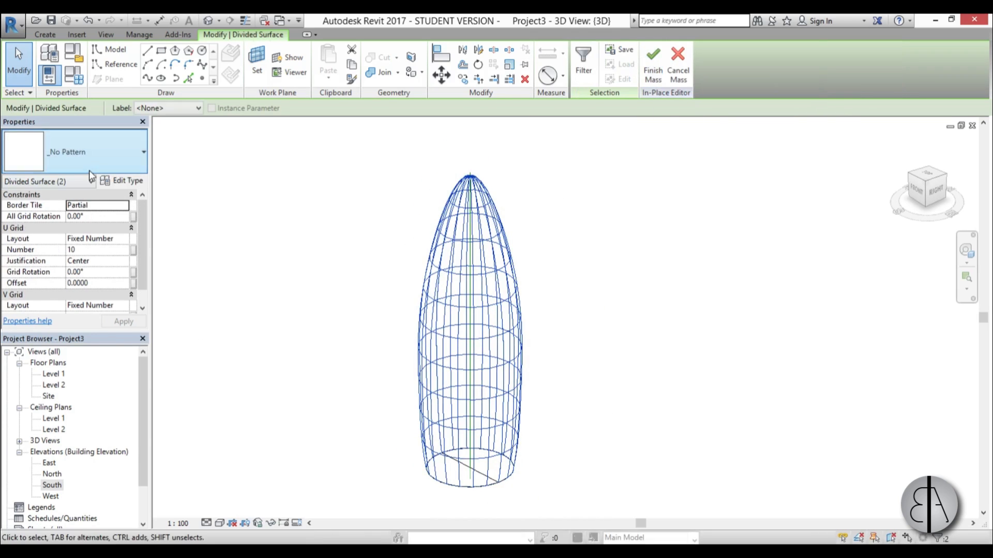
# - Apply the Rectangle pattern to both divided surfaces of the tower
pyautogui.click(82, 155)
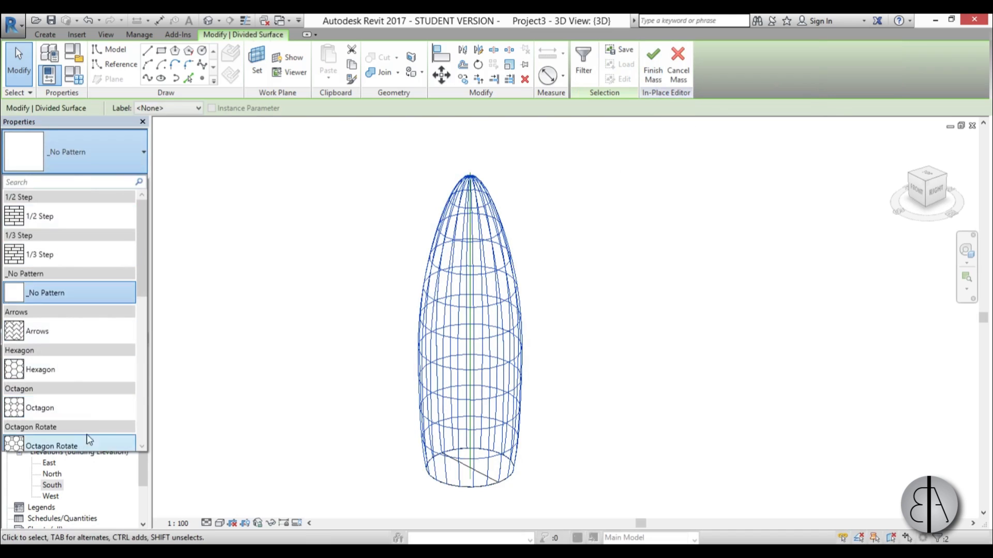
pyautogui.scroll(-1, 82, 312)
pyautogui.scroll(-1, 82, 315)
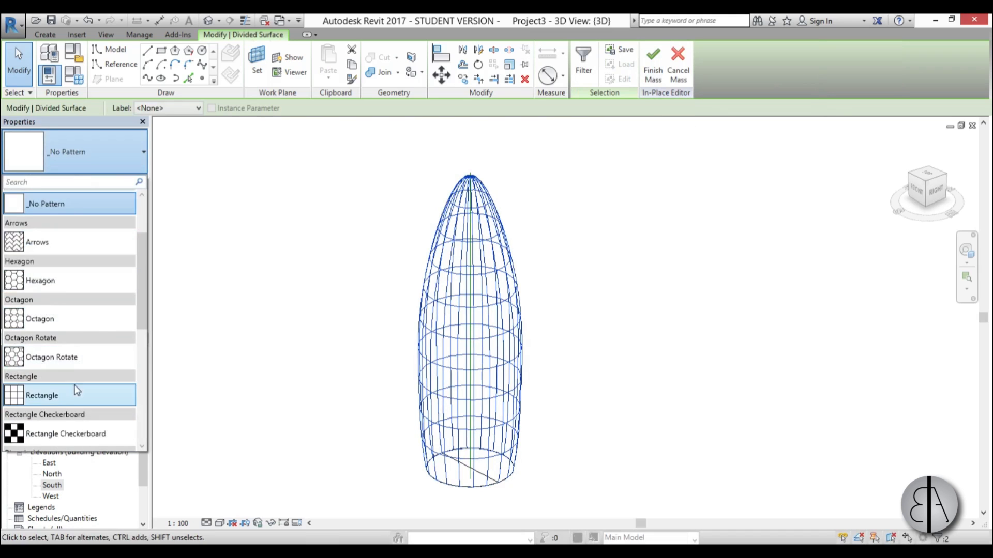
pyautogui.click(74, 391)
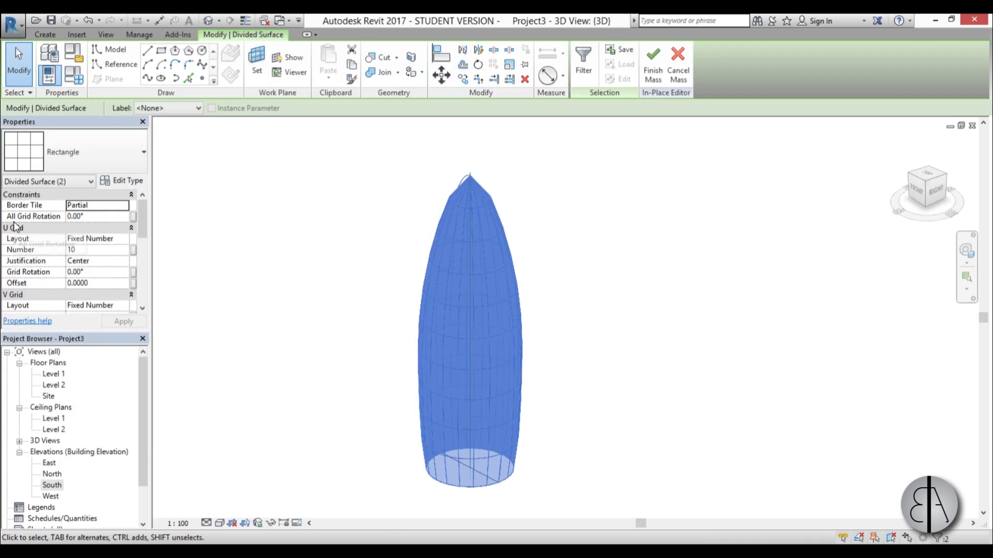
# - Set the divided surfaces' All Grid Rotation to 45° and the U and V grid numbers to 19, and deselect them
pyautogui.click(111, 218)
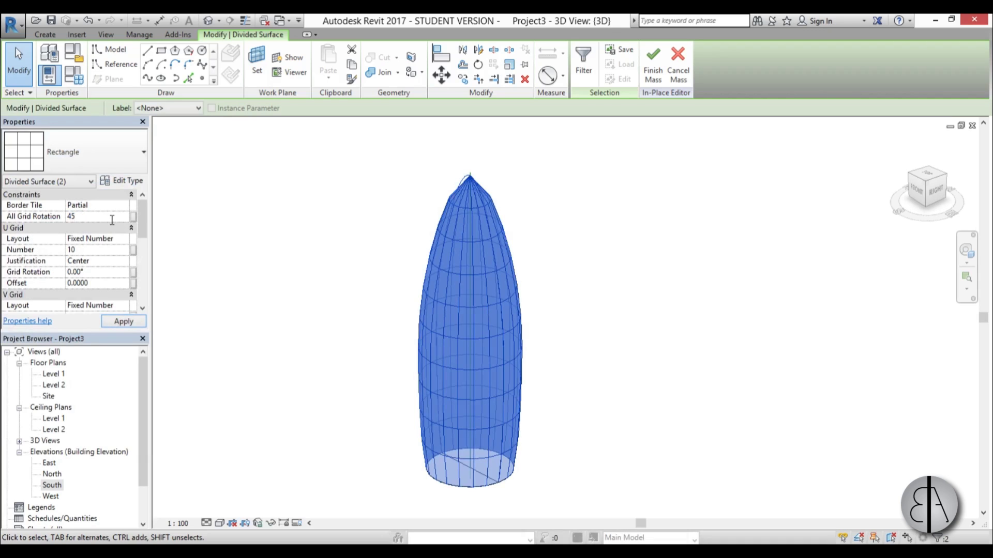
pyautogui.click(124, 321)
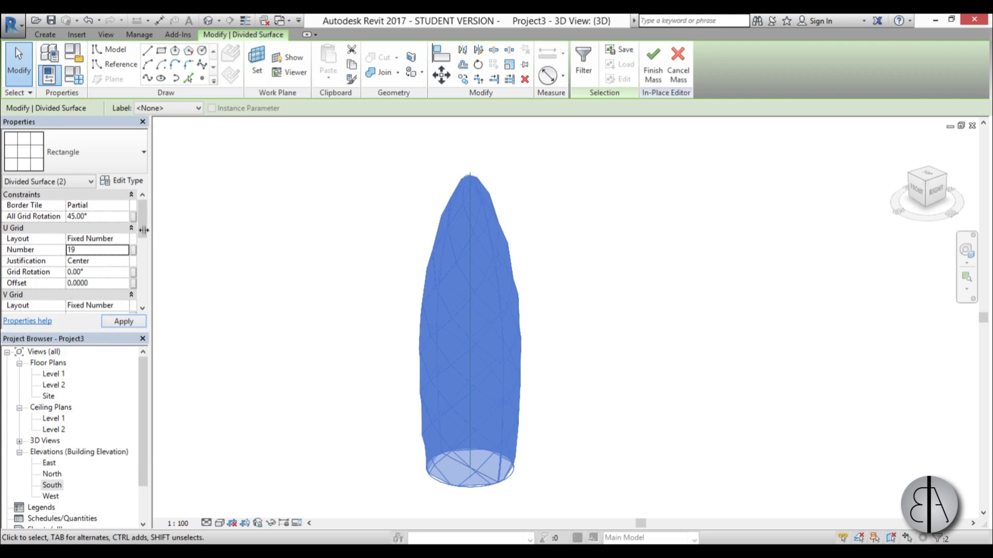
pyautogui.moveTo(143, 230); pyautogui.dragTo(145, 263)
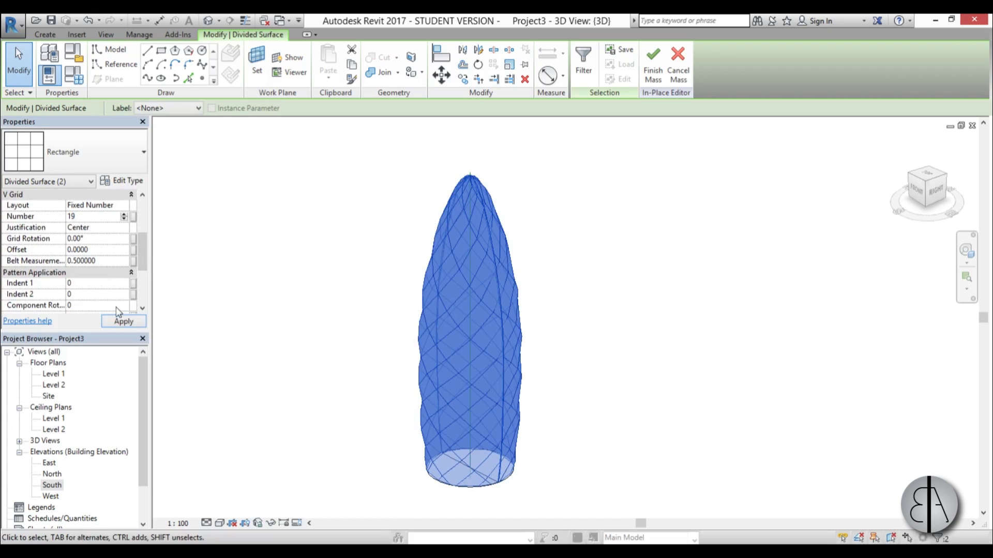
pyautogui.click(585, 349)
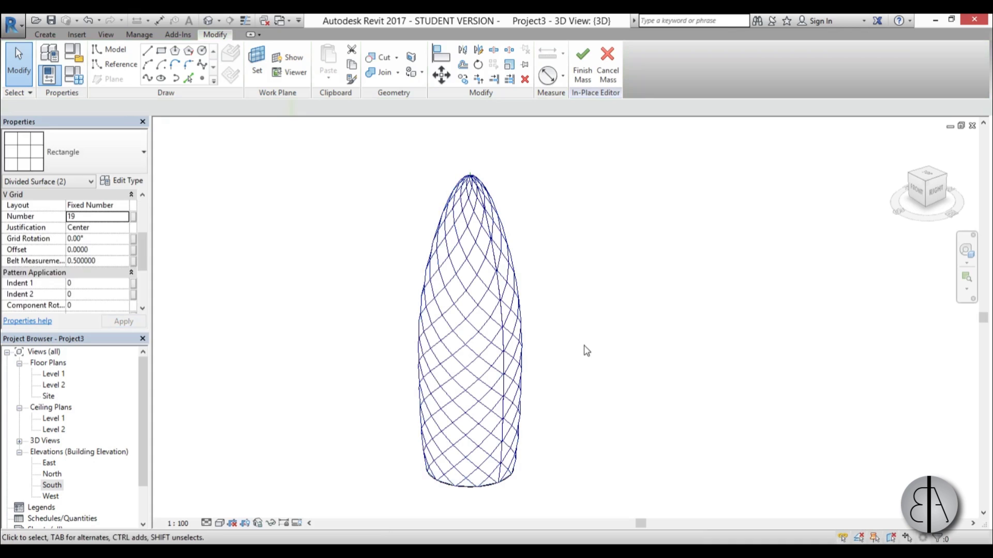
# - Inspect the diamond grid around the tower and the seam between its two divided surfaces
pyautogui.keyDown('shift'); pyautogui.moveTo(605, 419); pyautogui.dragTo(532, 380, button='middle'); pyautogui.keyUp('shift')
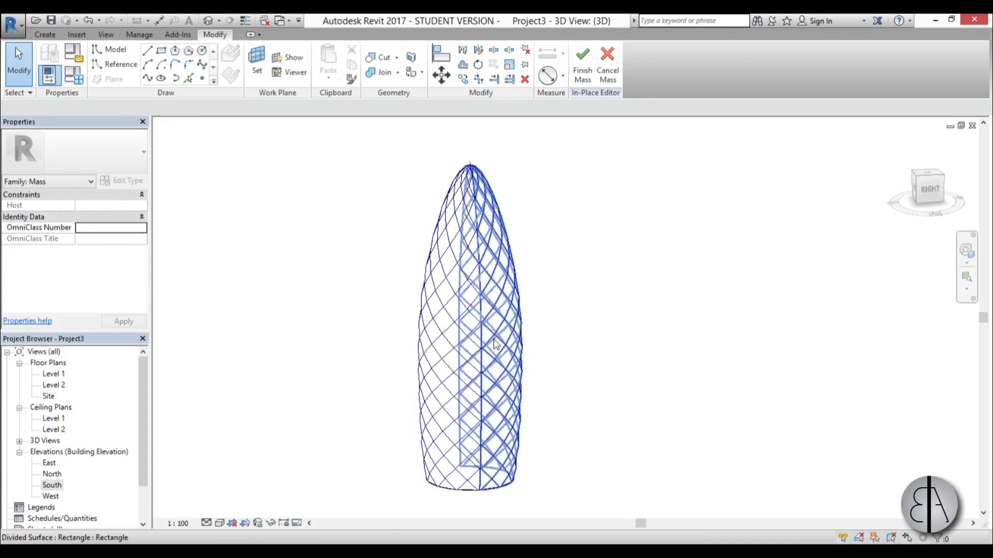
pyautogui.scroll(5, 485, 360)
pyautogui.scroll(-6, 498, 352)
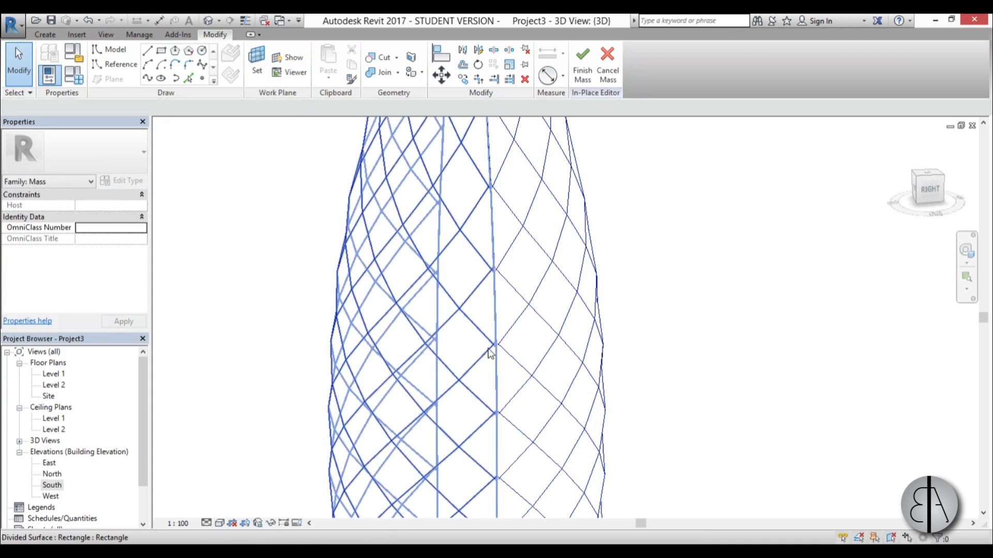
pyautogui.keyDown('shift'); pyautogui.moveTo(537, 354); pyautogui.dragTo(593, 447, button='middle'); pyautogui.keyUp('shift')
pyautogui.scroll(2, 460, 295)
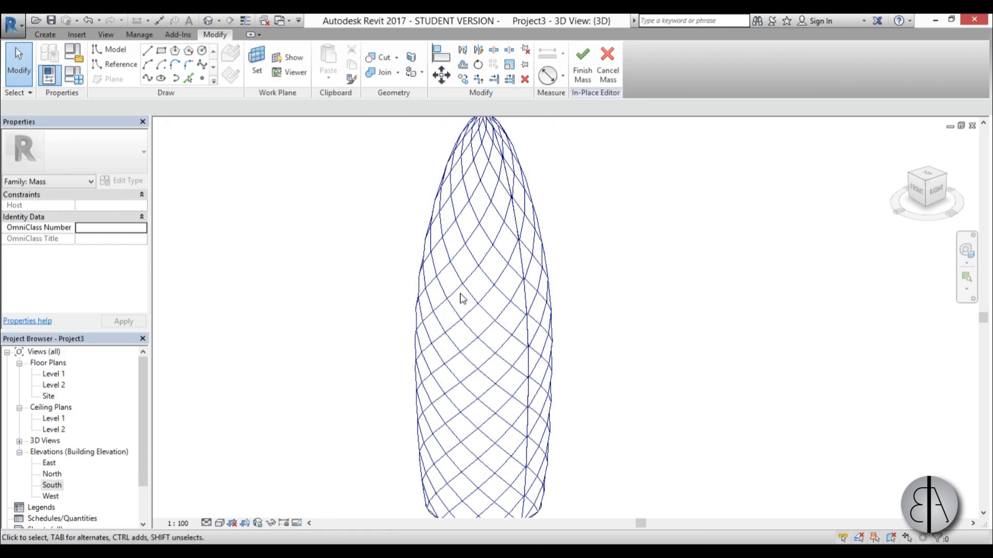
pyautogui.scroll(3, 463, 288)
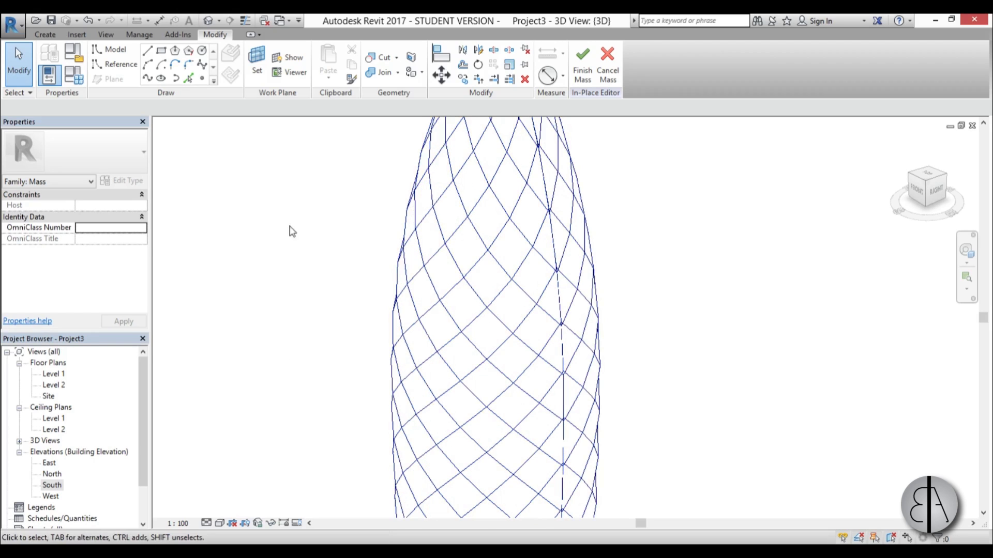
# - Create a new family from the Curtain Panel Pattern Based template
pyautogui.click(12, 24)
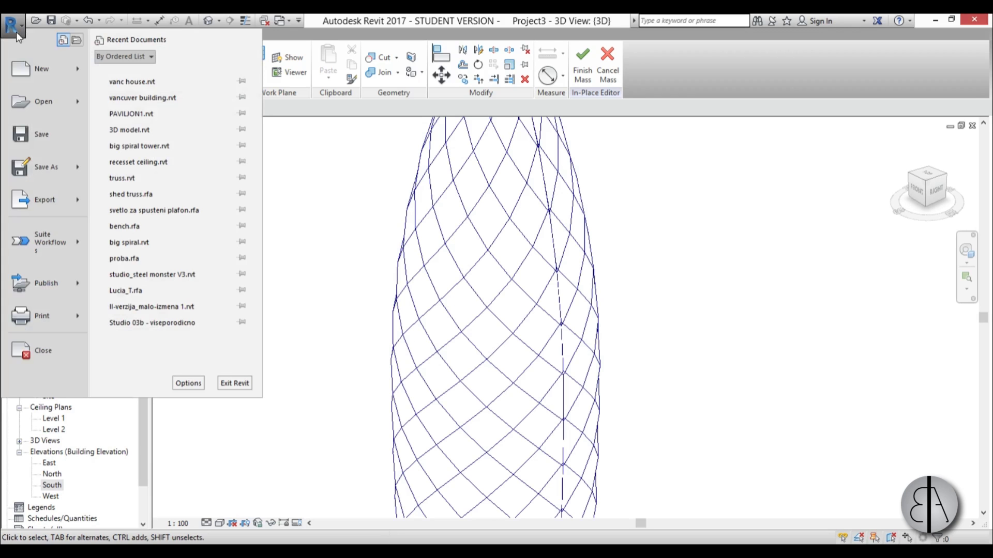
pyautogui.moveTo(44, 73)
pyautogui.click(153, 103)
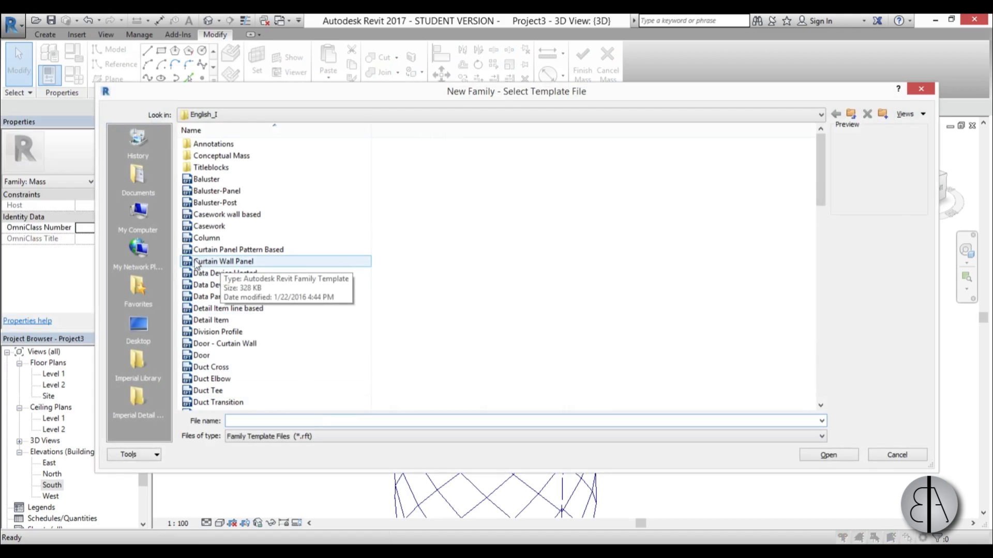
pyautogui.click(261, 253)
pyautogui.click(824, 459)
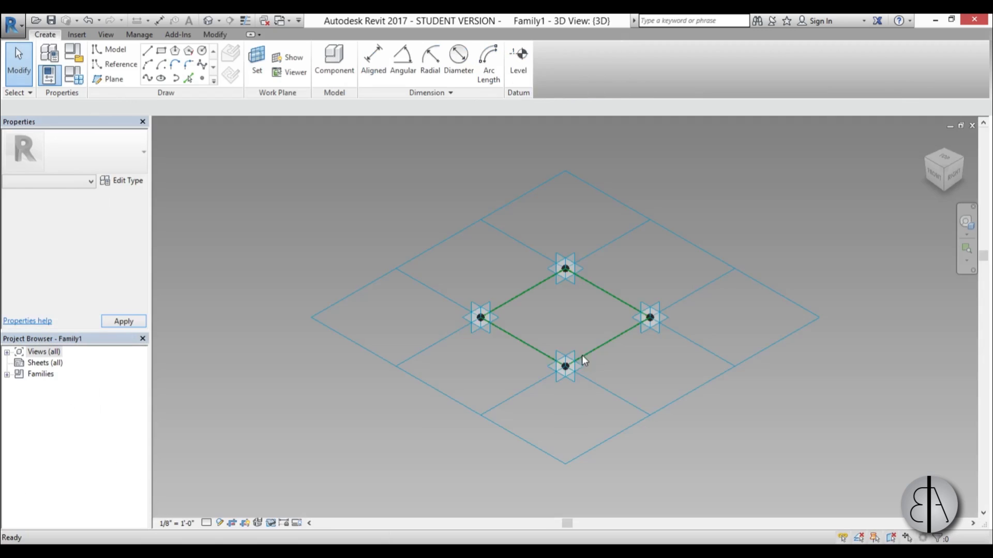
pyautogui.scroll(6, 521, 290)
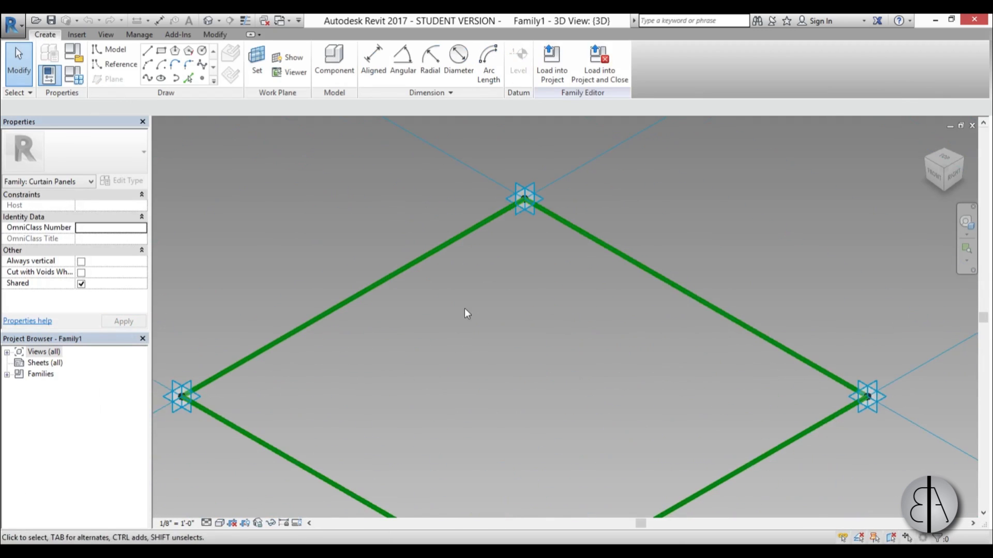
pyautogui.scroll(-3, 419, 273)
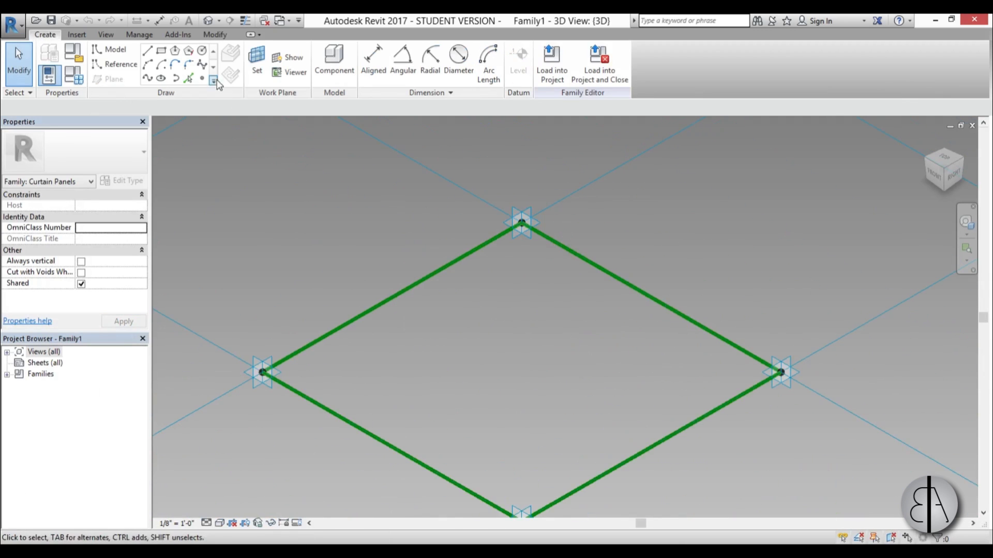
# - Place a reference point near the middle of the upper-left edge of the green reference-line diamond
pyautogui.click(204, 81)
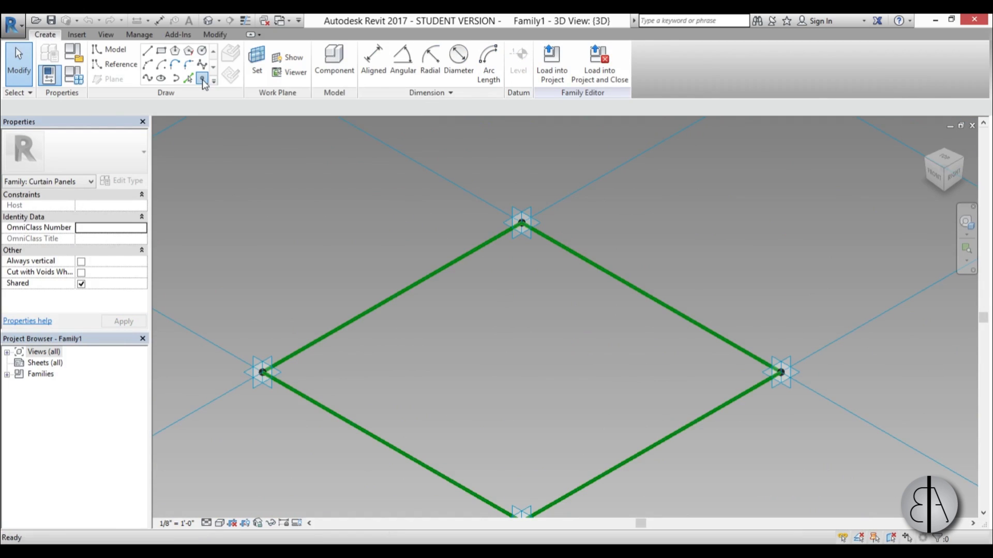
pyautogui.click(396, 295)
pyautogui.scroll(3, 372, 341)
pyautogui.press('Escape')
pyautogui.scroll(-2, 405, 318)
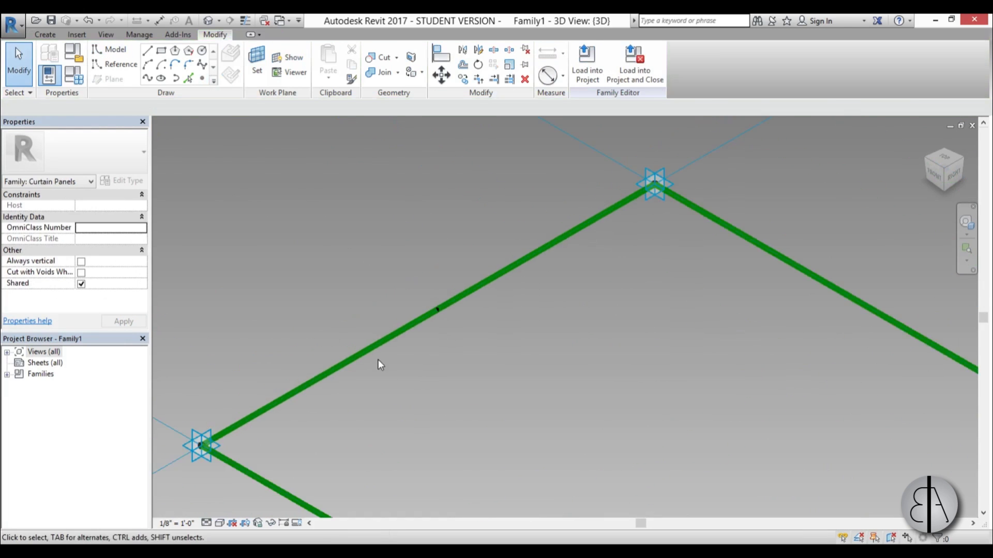
# - Set the new reference point's plane as the work plane and draw a vertical model line about 9 1/4" up from the point
pyautogui.keyDown('shift'); pyautogui.moveTo(380, 365); pyautogui.dragTo(352, 367, button='middle'); pyautogui.keyUp('shift')
pyautogui.click(116, 49)
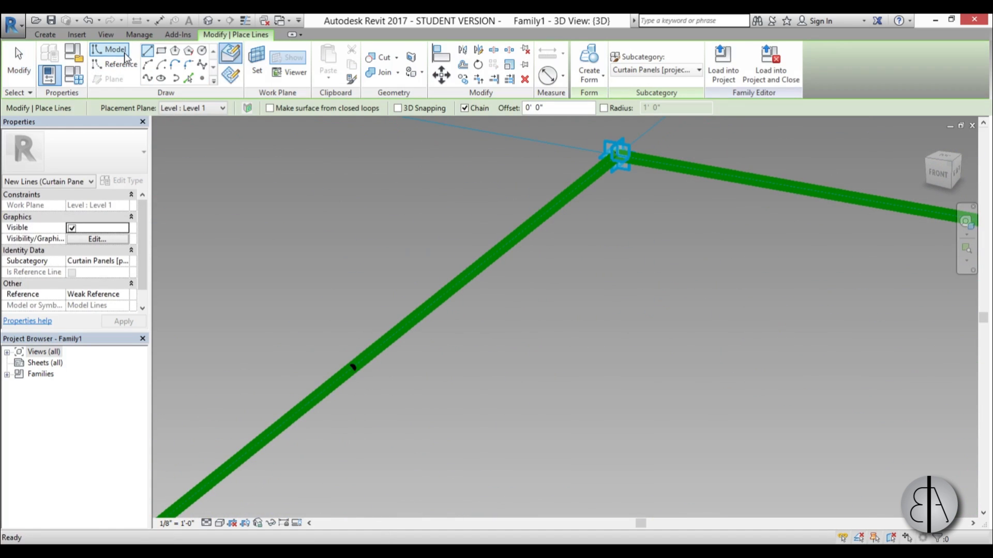
pyautogui.press('Escape')
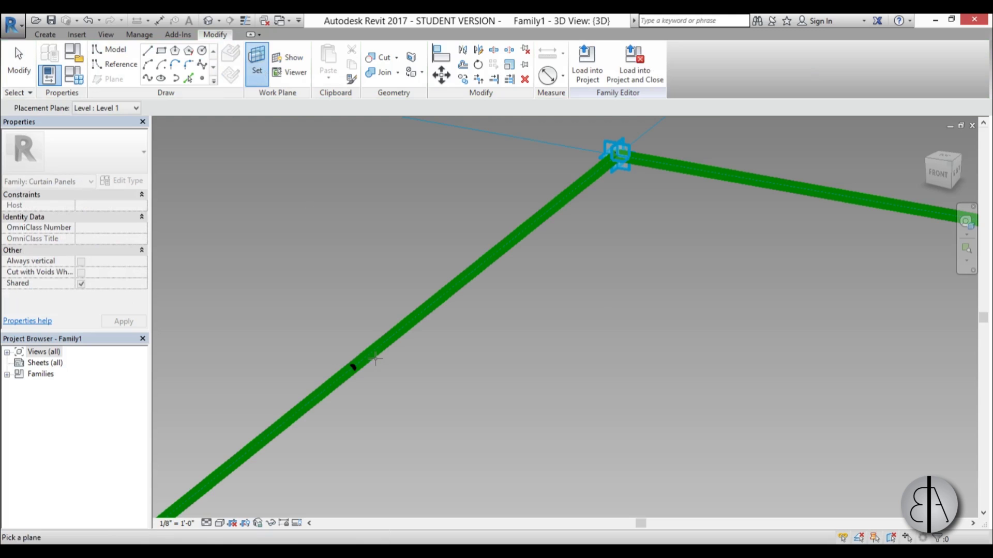
pyautogui.press('l')
pyautogui.press('i')
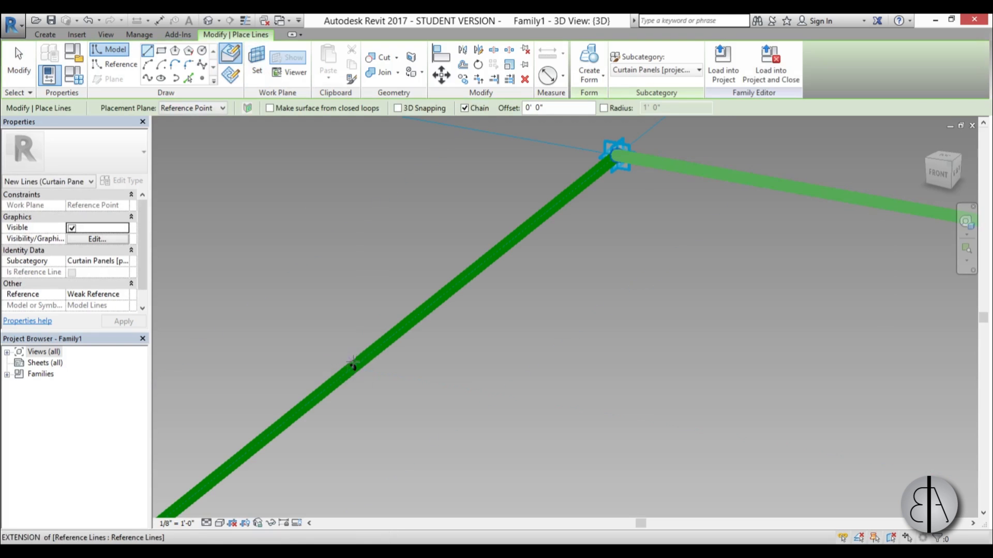
pyautogui.moveTo(368, 380); pyautogui.dragTo(397, 364, button='middle')
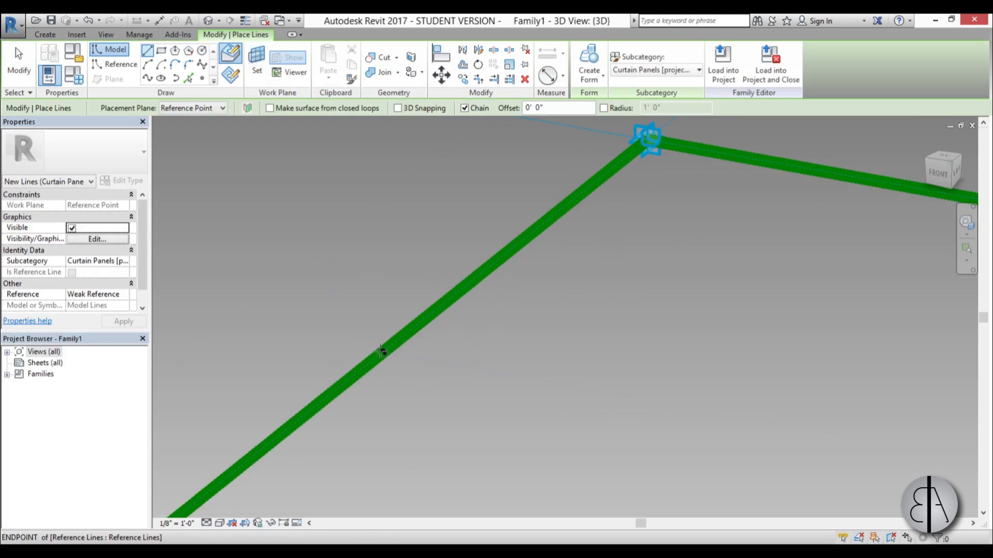
pyautogui.click(382, 352)
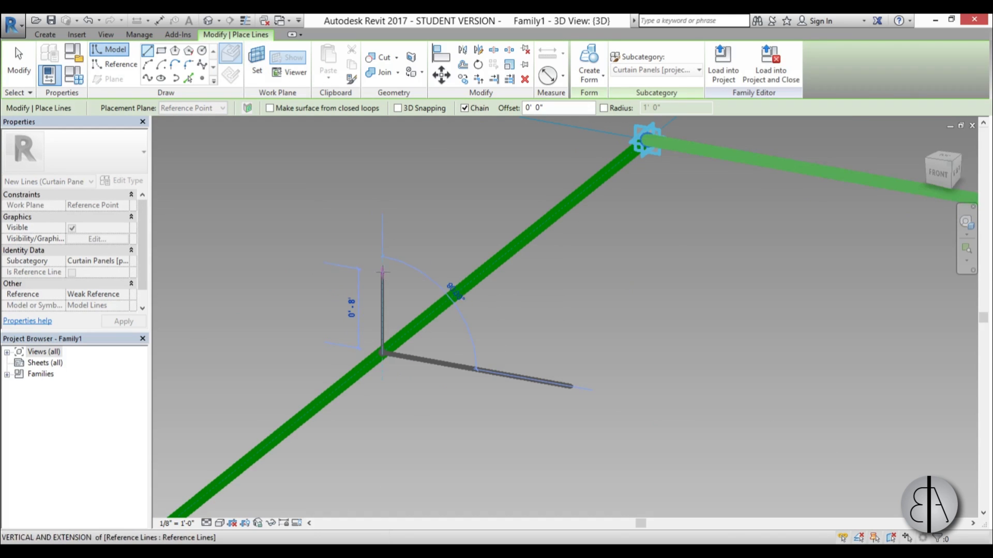
pyautogui.click(383, 261)
pyautogui.press('Escape')
pyautogui.press('Escape')
# - Extend the vertical line's lower end below the reference point for a total length of about 1'-7"
pyautogui.scroll(-3, 383, 261)
pyautogui.click(383, 275)
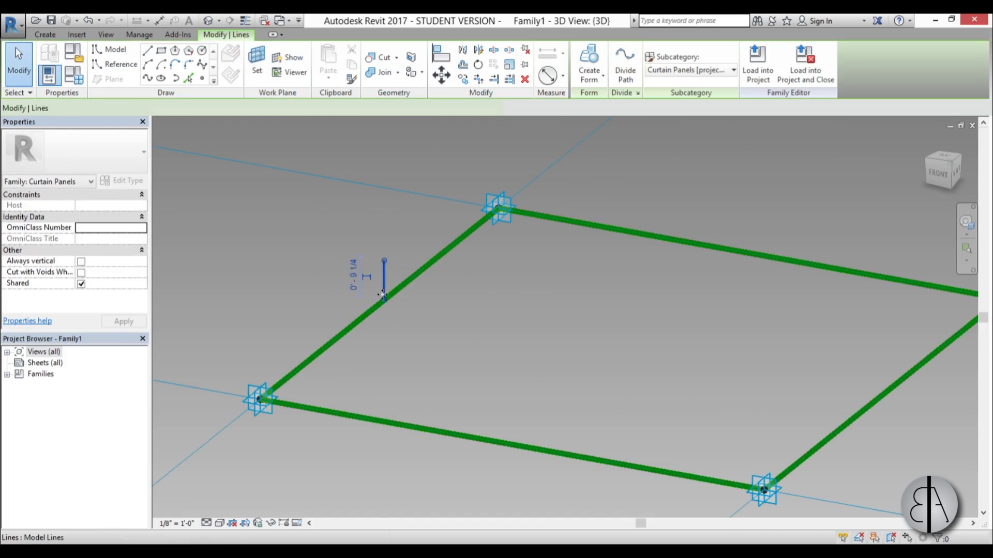
pyautogui.moveTo(383, 301); pyautogui.dragTo(383, 342)
pyautogui.scroll(3, 379, 279)
pyautogui.click(379, 279)
pyautogui.click(389, 296)
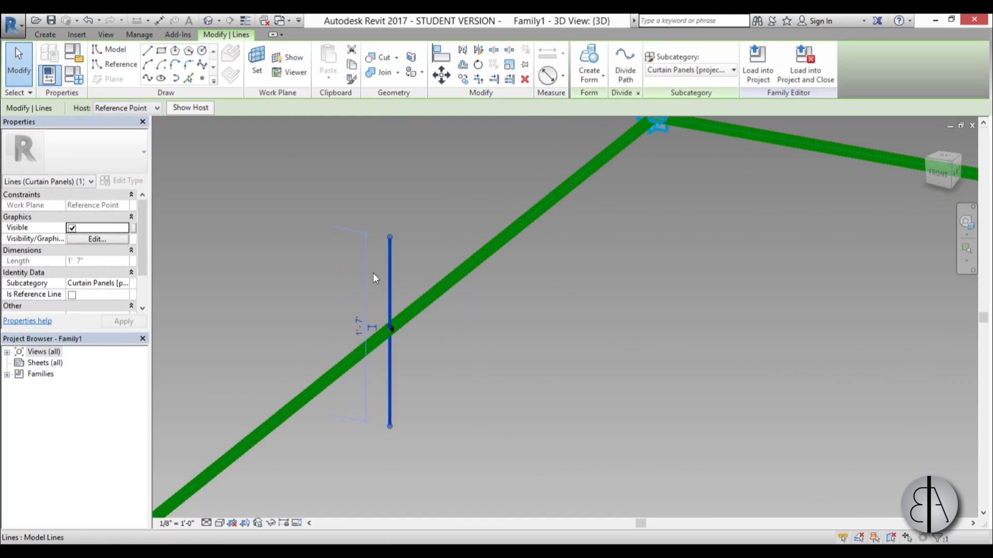
pyautogui.press('Escape')
# - Draw a short horizontal model line to one side from the midpoint of the vertical line, on the reference point's plane
pyautogui.press('Return')
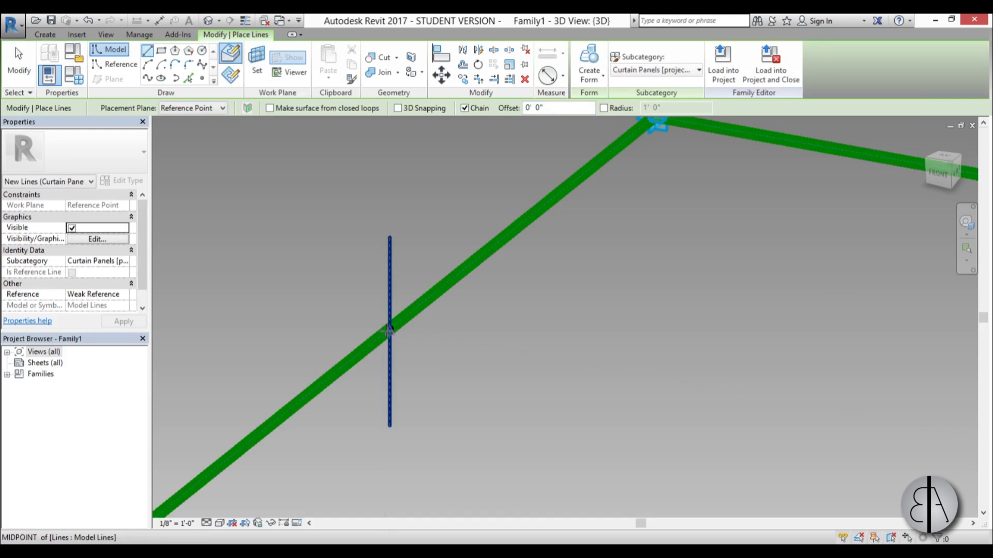
pyautogui.click(390, 329)
pyautogui.click(452, 339)
pyautogui.press('Escape')
pyautogui.press('Escape')
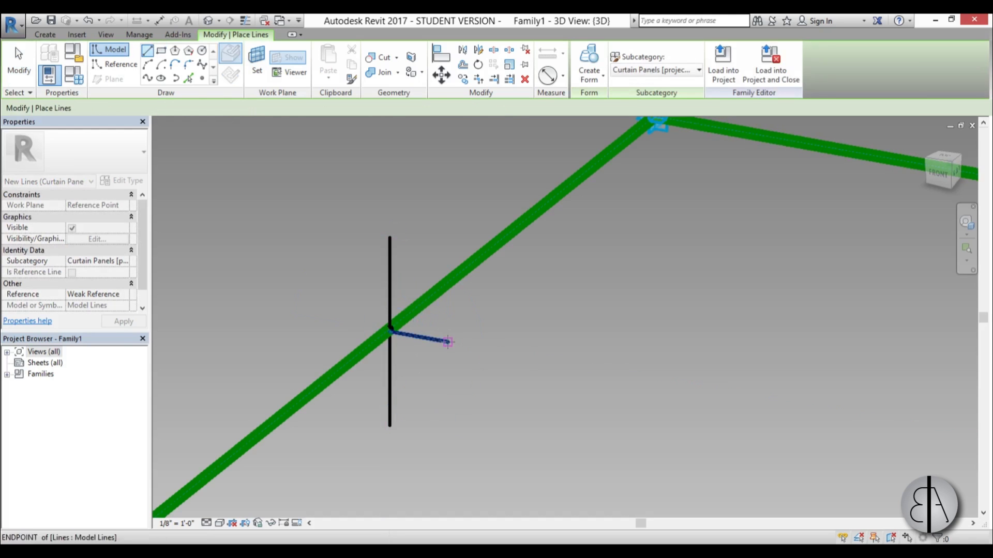
# - Extend the horizontal line across to the other side of the reference point for a total length of about 1'-2"
pyautogui.moveTo(388, 333); pyautogui.dragTo(319, 320)
pyautogui.scroll(-3, 418, 343)
pyautogui.moveTo(432, 342); pyautogui.dragTo(436, 344)
pyautogui.scroll(2, 400, 320)
pyautogui.click(341, 319)
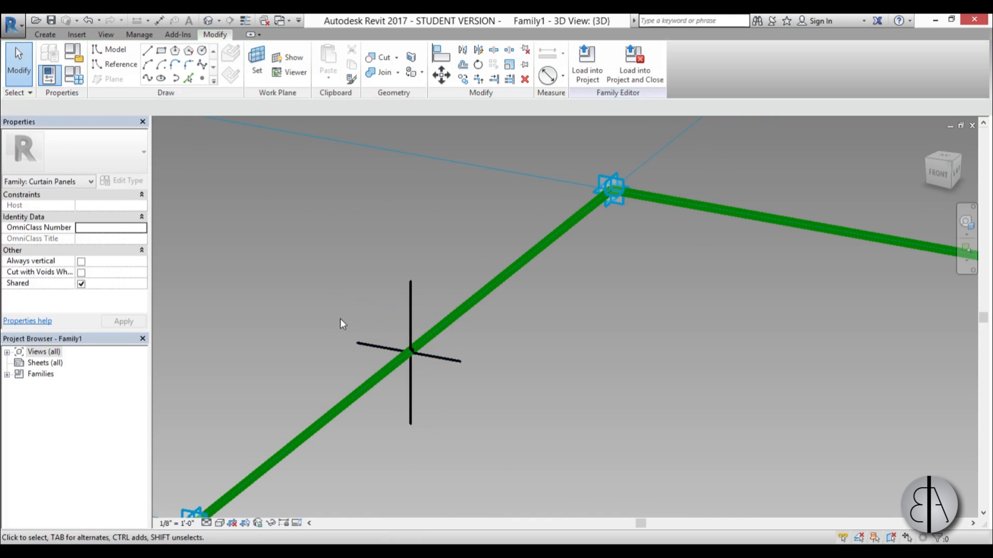
# - Draw a closed diamond profile of four model lines connecting the endpoints of the crossed lines
pyautogui.click(147, 52)
pyautogui.click(356, 343)
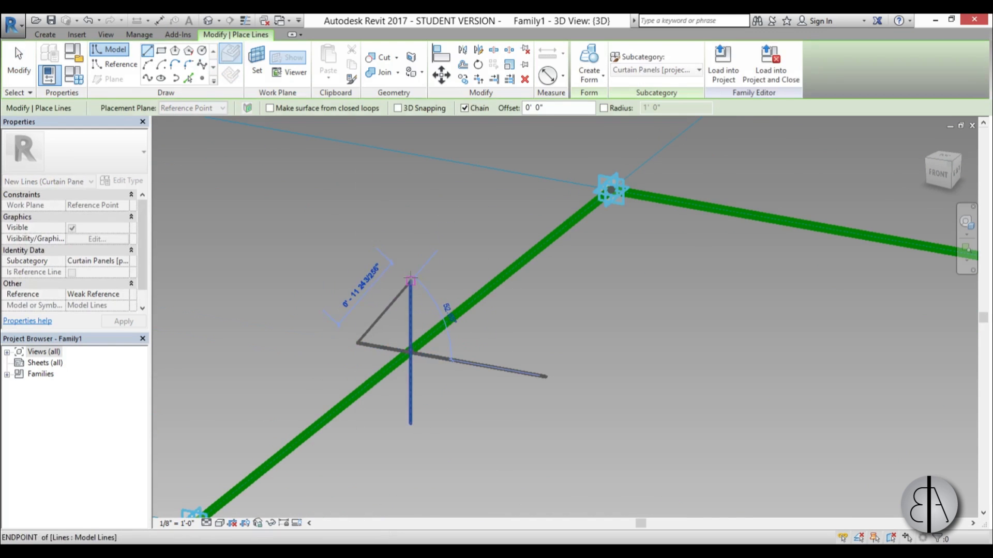
pyautogui.click(411, 279)
pyautogui.click(459, 362)
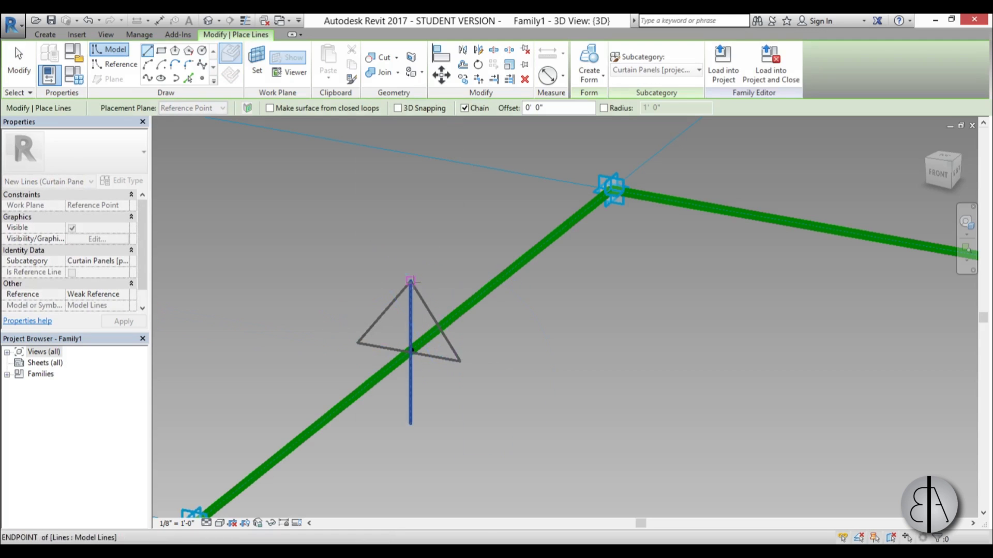
pyautogui.click(411, 423)
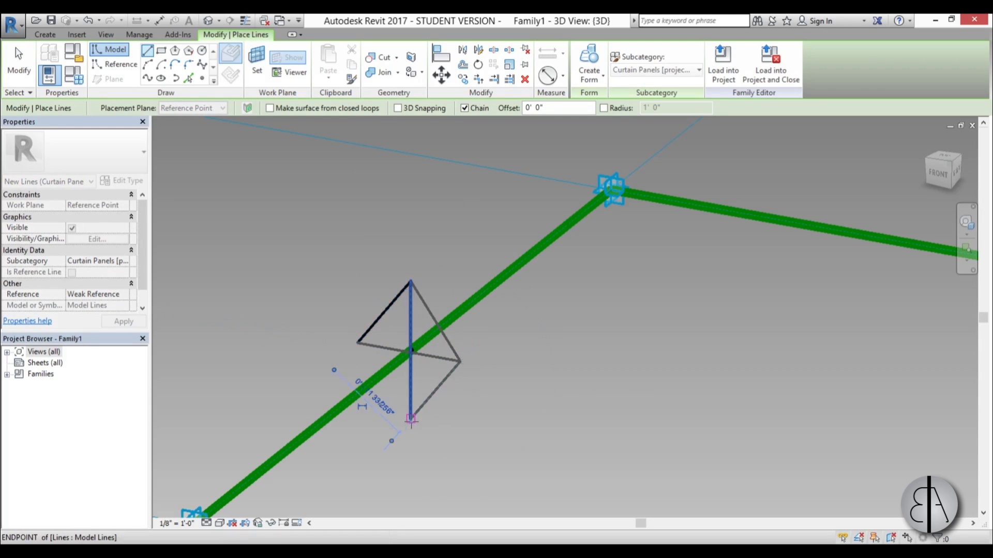
pyautogui.click(357, 343)
pyautogui.press('Escape')
pyautogui.press('Escape')
# - Delete the vertical and horizontal construction lines inside the diamond profile
pyautogui.click(434, 357)
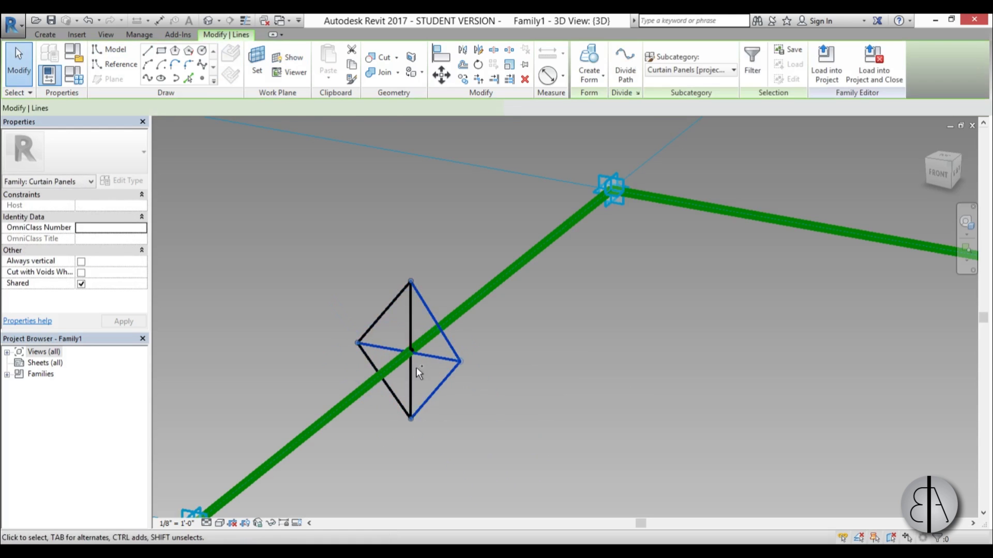
pyautogui.click(429, 358)
pyautogui.click(412, 370)
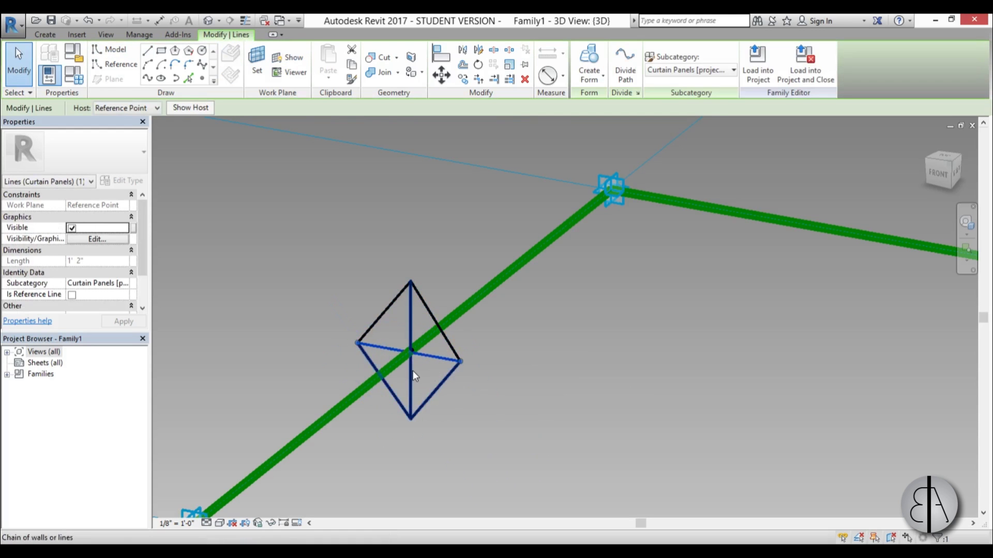
pyautogui.keyDown('ctrl'); pyautogui.click(412, 370); pyautogui.keyUp('ctrl')
pyautogui.press('Delete')
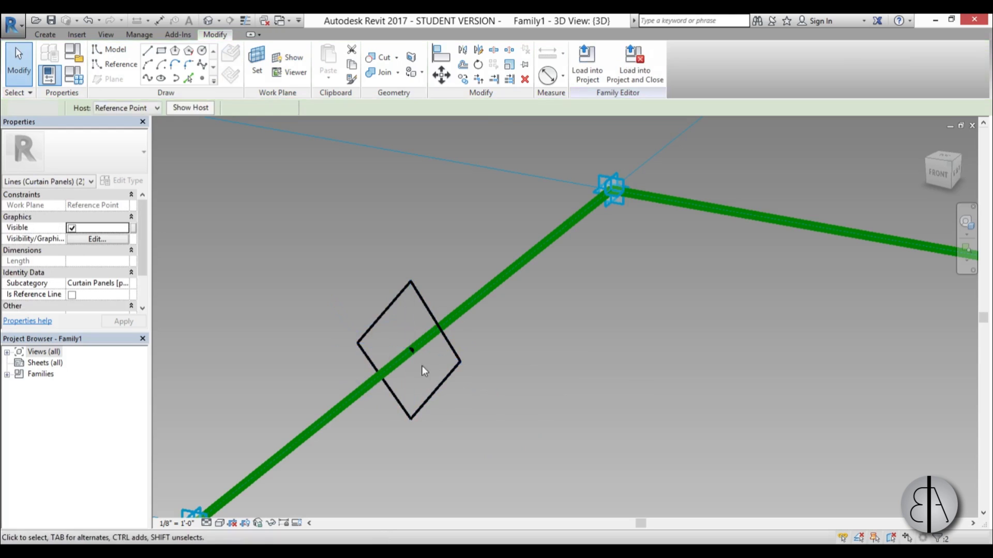
# - Create a solid frame form by sweeping the diamond profile along the closed loop of four reference lines
pyautogui.scroll(-4, 421, 366)
pyautogui.moveTo(420, 406); pyautogui.dragTo(346, 368, button='middle')
pyautogui.click(352, 335)
pyautogui.press('Tab')
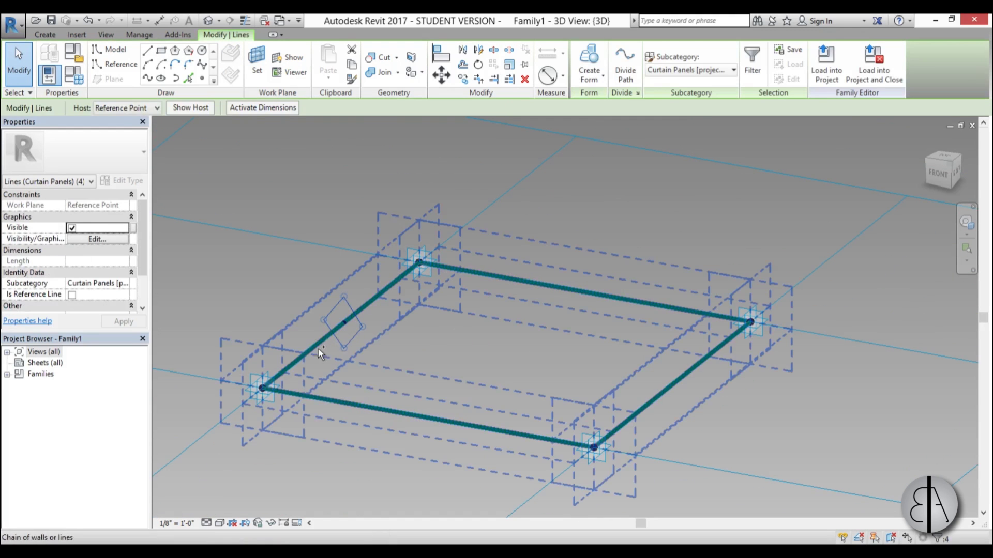
pyautogui.keyDown('ctrl'); pyautogui.click(316, 348); pyautogui.keyUp('ctrl')
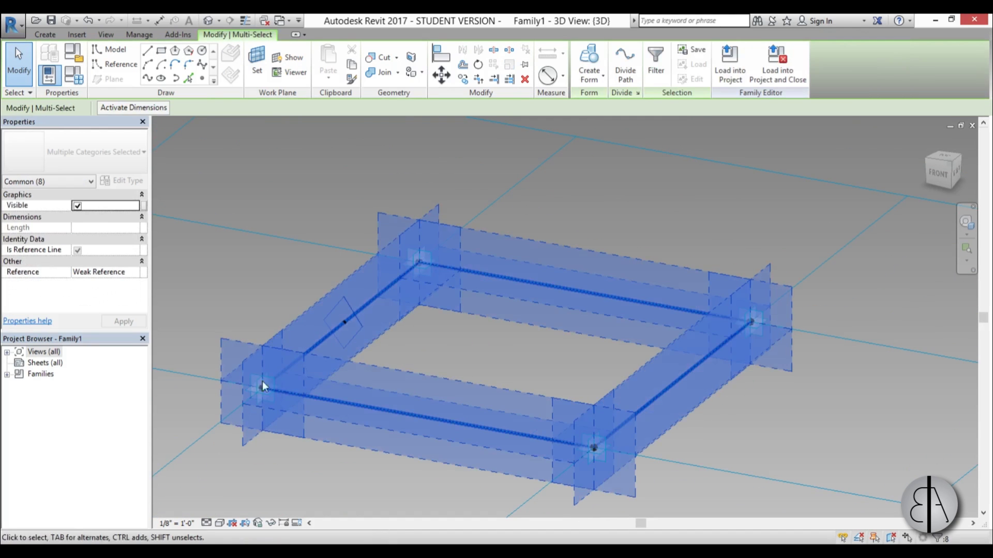
pyautogui.click(589, 57)
pyautogui.scroll(-2, 458, 357)
pyautogui.keyDown('shift'); pyautogui.moveTo(452, 339); pyautogui.dragTo(449, 433, button='middle'); pyautogui.keyUp('shift')
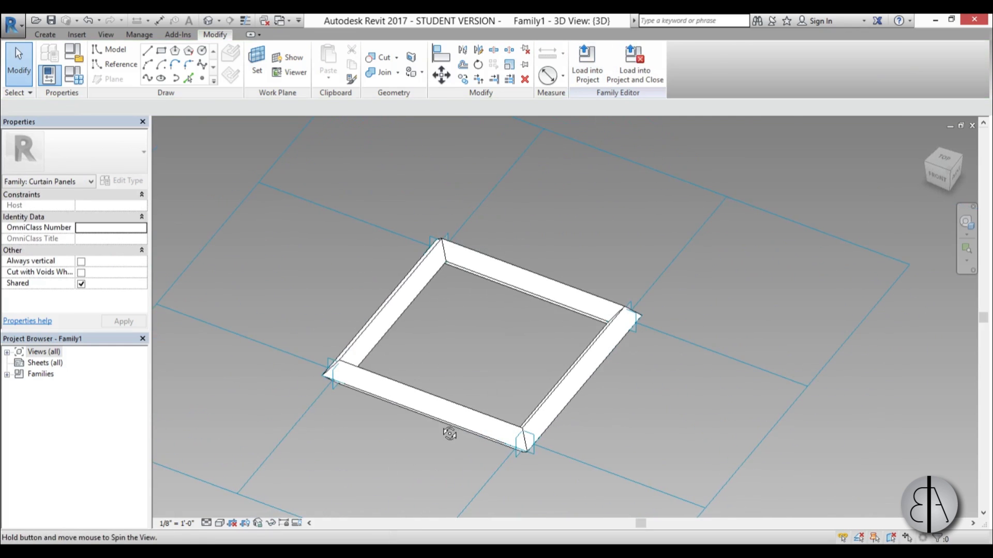
# - Load the panel family into Project3 and open the project's {3D} view
pyautogui.click(588, 76)
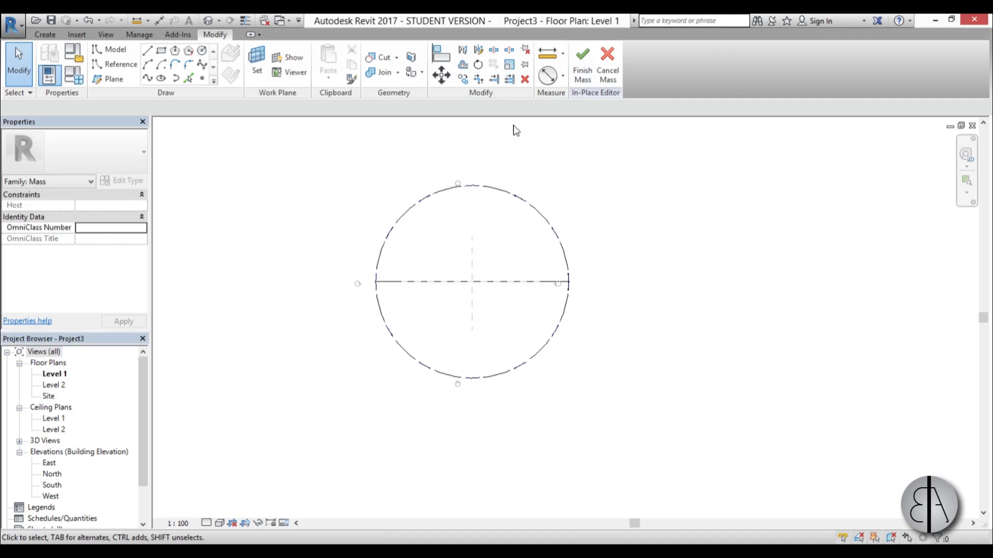
pyautogui.click(19, 441)
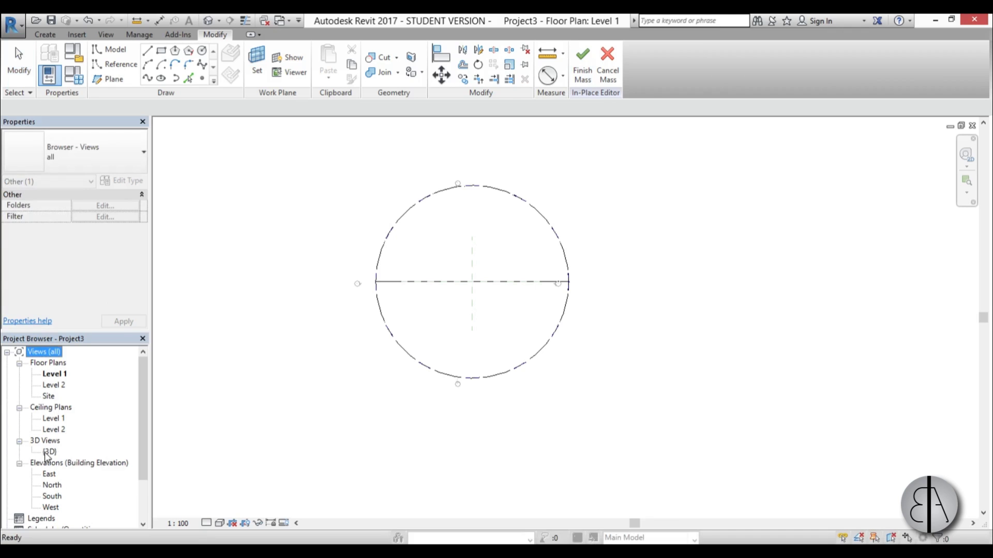
pyautogui.doubleClick(50, 452)
pyautogui.scroll(-4, 453, 373)
# - Apply the Family1 panel type to both divided surfaces of the tower and deselect them
pyautogui.click(454, 375)
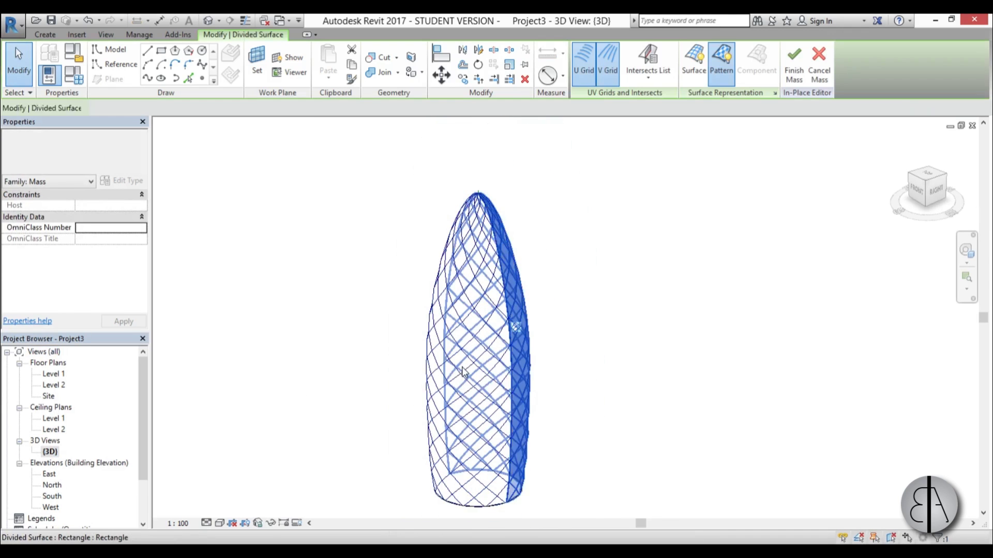
pyautogui.keyDown('ctrl'); pyautogui.click(419, 375); pyautogui.keyUp('ctrl')
pyautogui.click(78, 152)
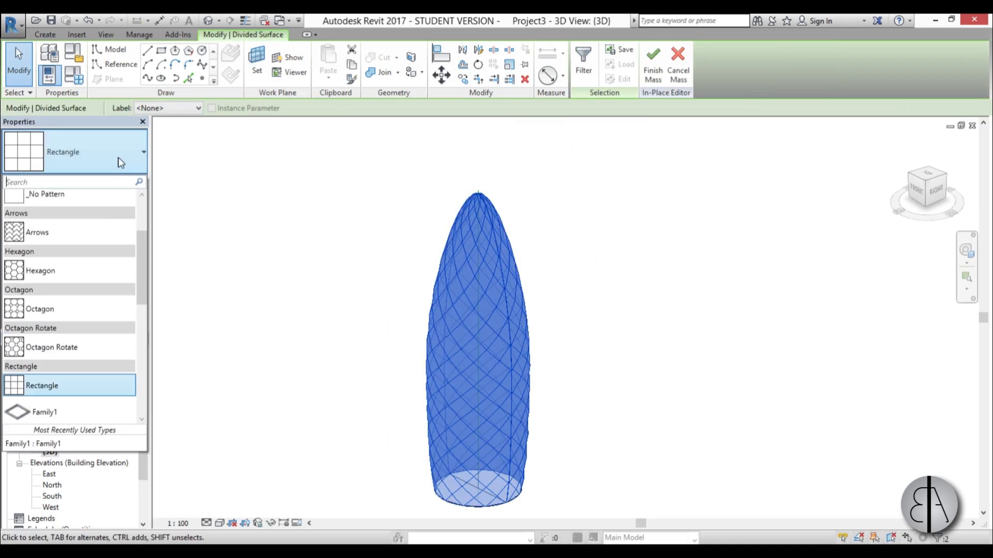
pyautogui.scroll(-1, 73, 281)
pyautogui.click(71, 381)
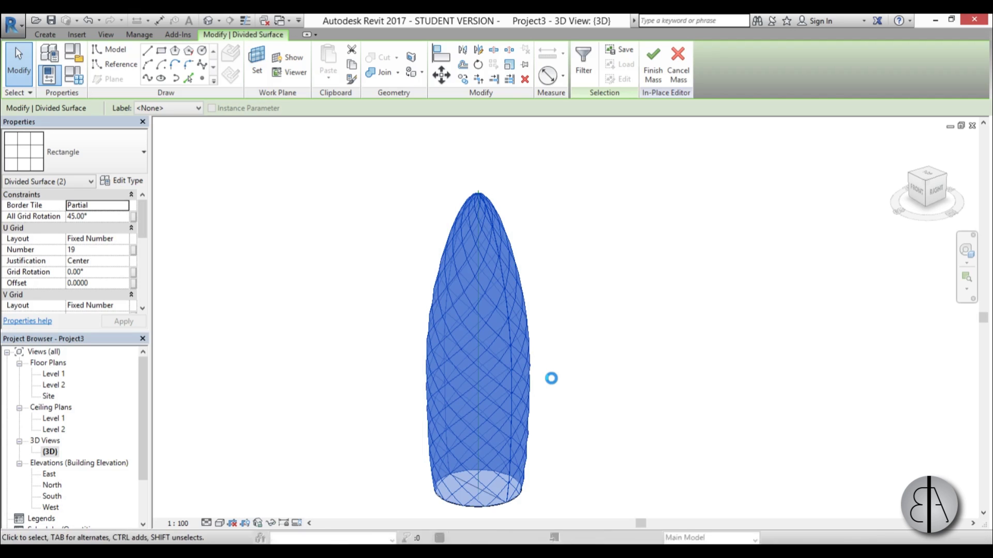
pyautogui.click(550, 374)
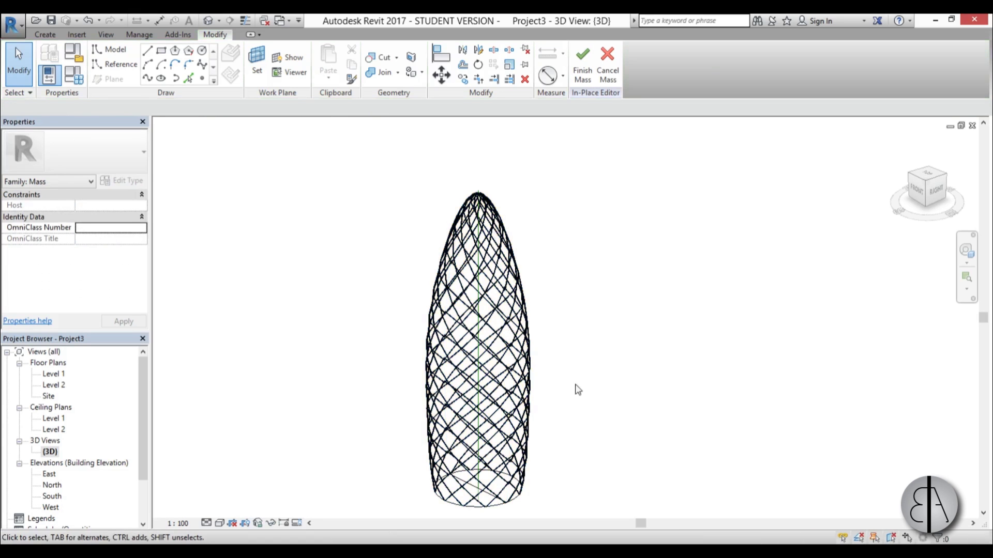
# - Inspect the diagonal panel frames around the tower, up close and as a whole
pyautogui.keyDown('shift'); pyautogui.moveTo(576, 390); pyautogui.dragTo(574, 414, button='middle'); pyautogui.keyUp('shift')
pyautogui.scroll(6, 472, 404)
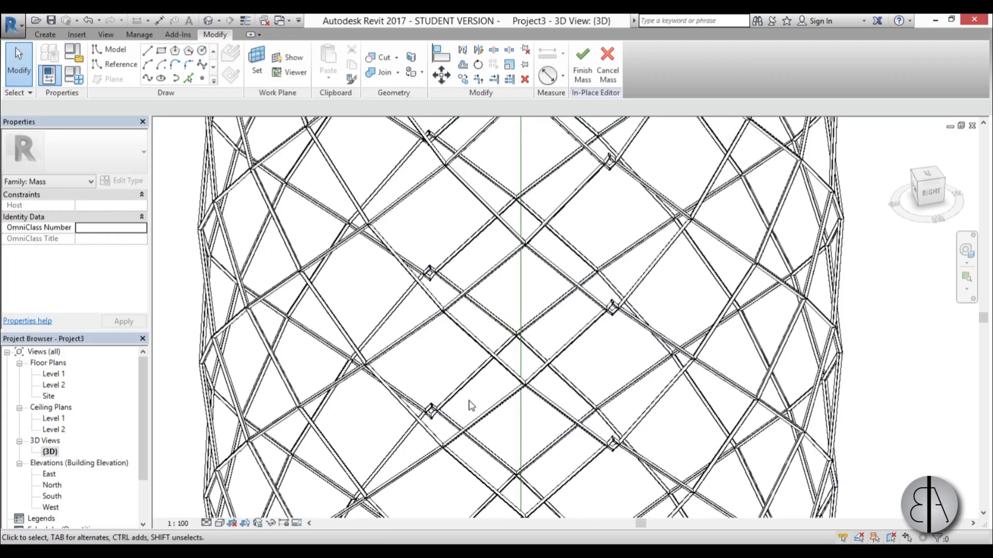
pyautogui.keyDown('shift'); pyautogui.moveTo(473, 403); pyautogui.dragTo(604, 399, button='middle'); pyautogui.keyUp('shift')
pyautogui.scroll(-6, 544, 334)
pyautogui.keyDown('shift'); pyautogui.moveTo(693, 423); pyautogui.dragTo(601, 432, button='middle'); pyautogui.keyUp('shift')
pyautogui.keyDown('shift'); pyautogui.moveTo(685, 430); pyautogui.dragTo(611, 320, button='middle'); pyautogui.keyUp('shift')
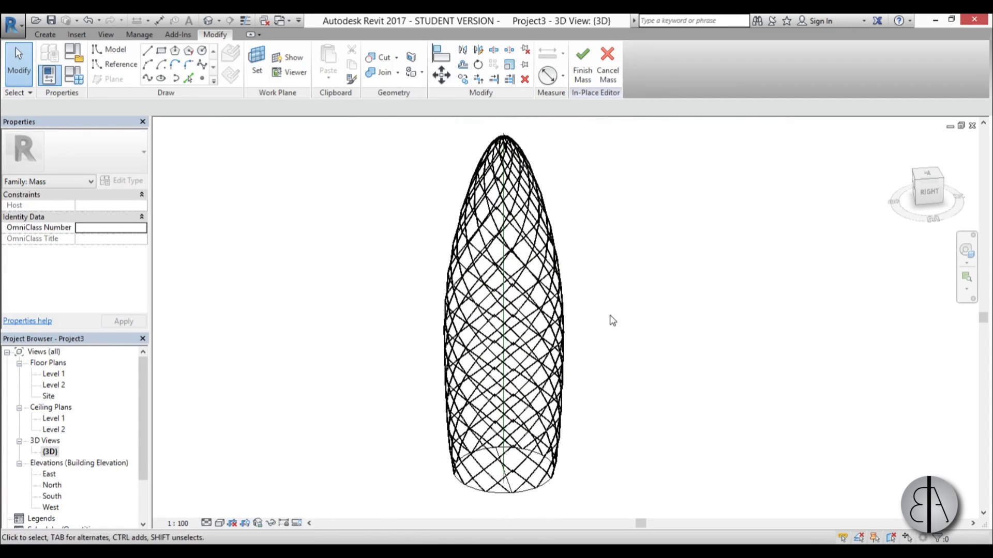